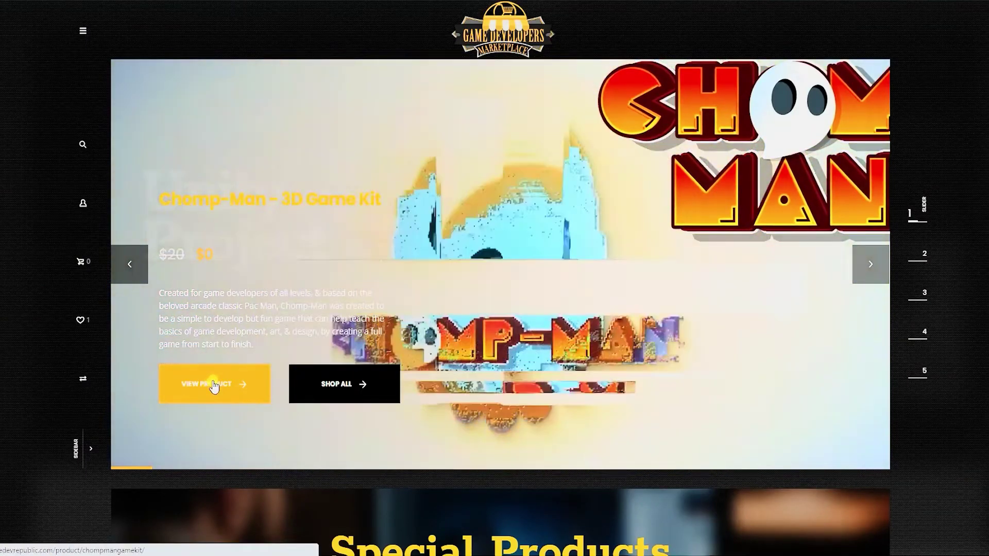
# Open the Chomp-Man 3D Game Kit product page and look through its description.
pyautogui.click(214, 385)
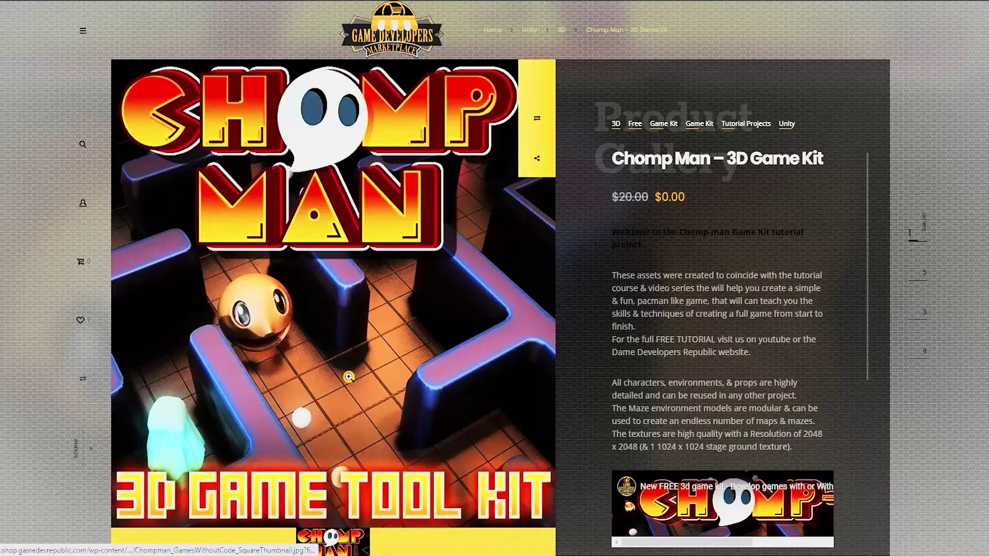
pyautogui.scroll(-5, 669, 364)
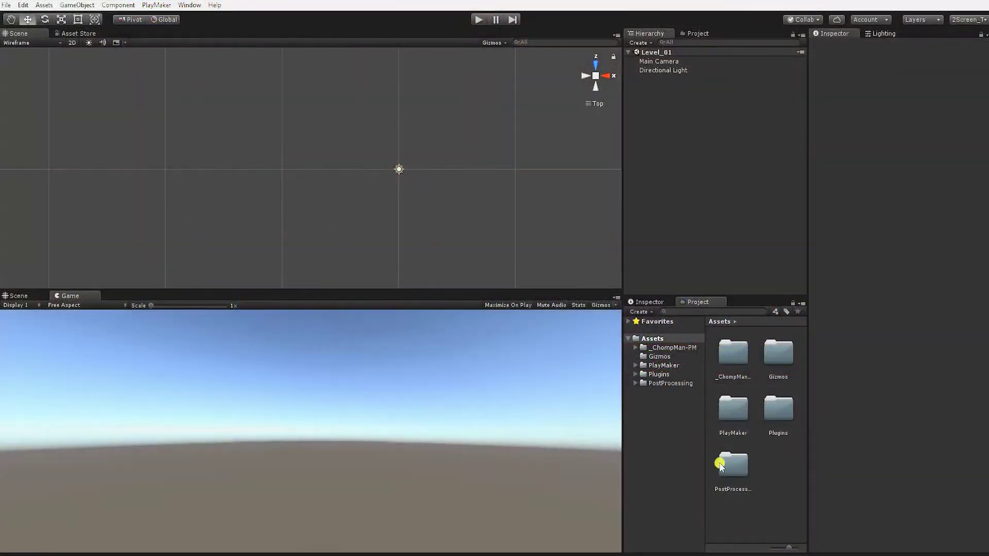
# Switch to Unity and open the _ChompMan-PM Prefabs > Enviornment > Maze_Geo folder, showing the assets as a compact list.
pyautogui.doubleClick(725, 359)
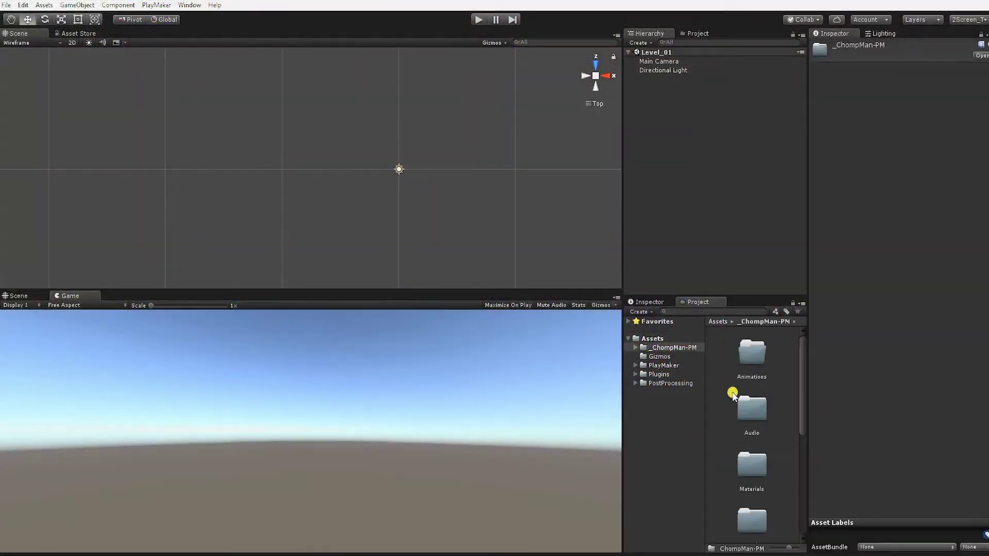
pyautogui.moveTo(783, 545); pyautogui.dragTo(771, 546)
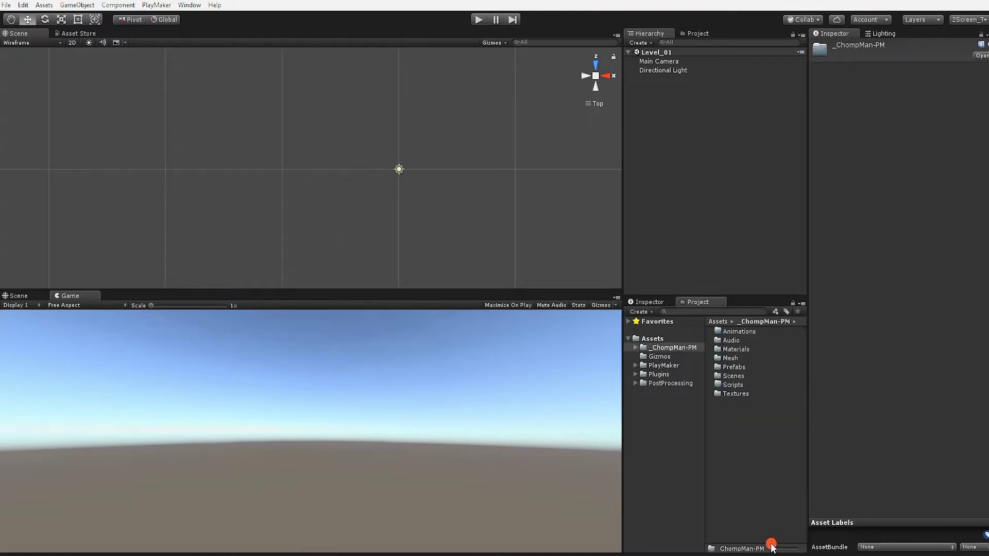
pyautogui.doubleClick(737, 368)
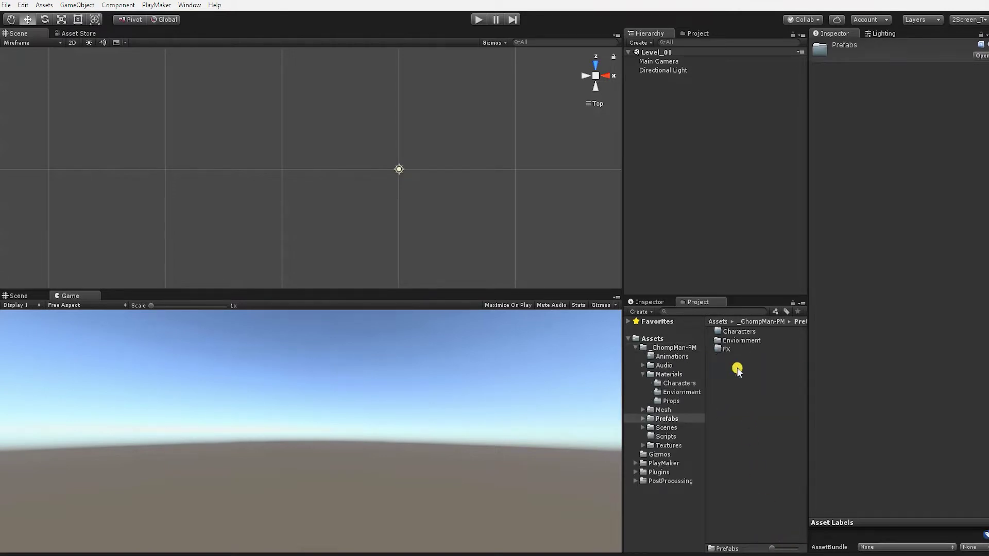
pyautogui.doubleClick(741, 341)
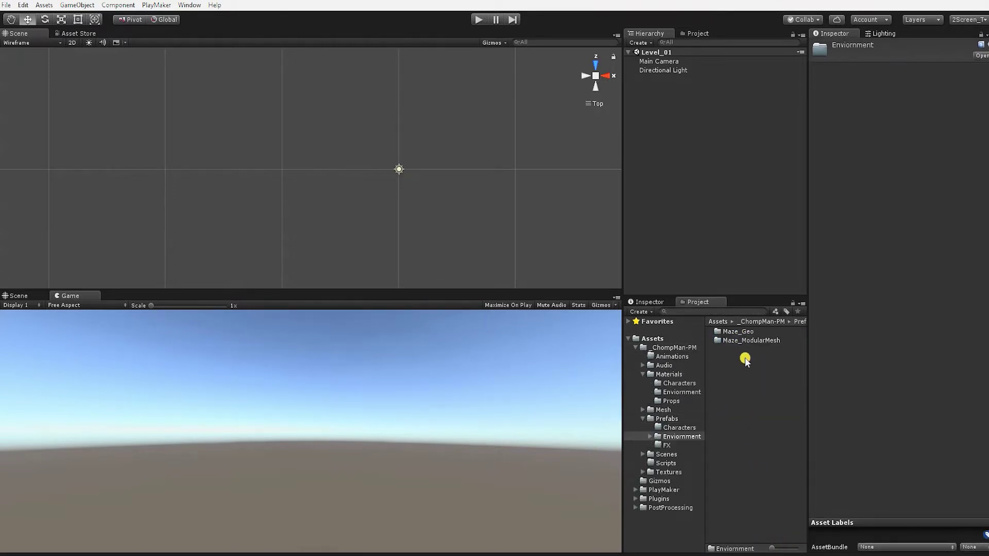
pyautogui.doubleClick(738, 333)
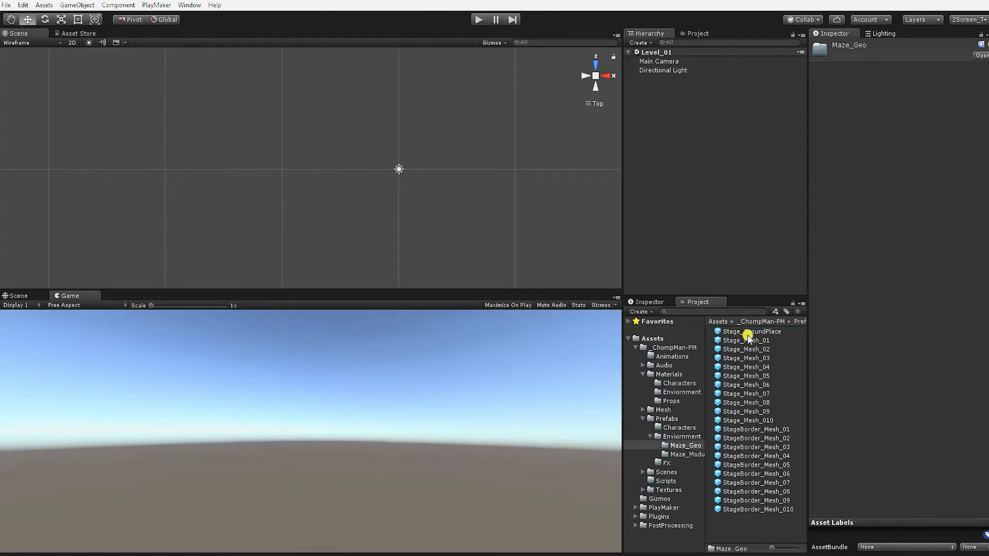
# Preview the maze prefabs in Maze_Geo one by one, from Stage_GroundPlace through the Stage_Mesh and StageBorder_Mesh pieces.
pyautogui.click(748, 333)
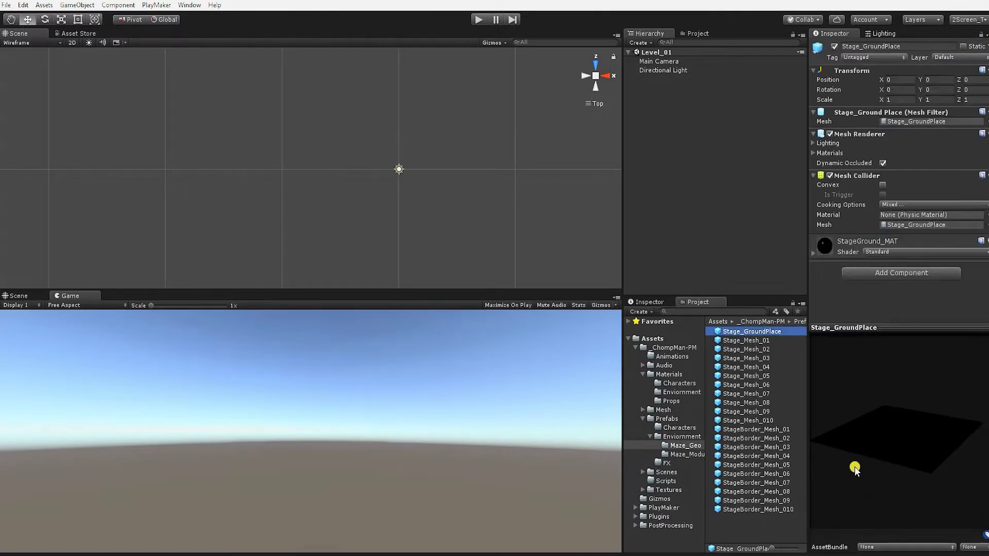
pyautogui.press('Down')
pyautogui.press('Down')
pyautogui.press('Down')
pyautogui.press('Down')
pyautogui.press('Down')
pyautogui.press('Down')
pyautogui.press('Down')
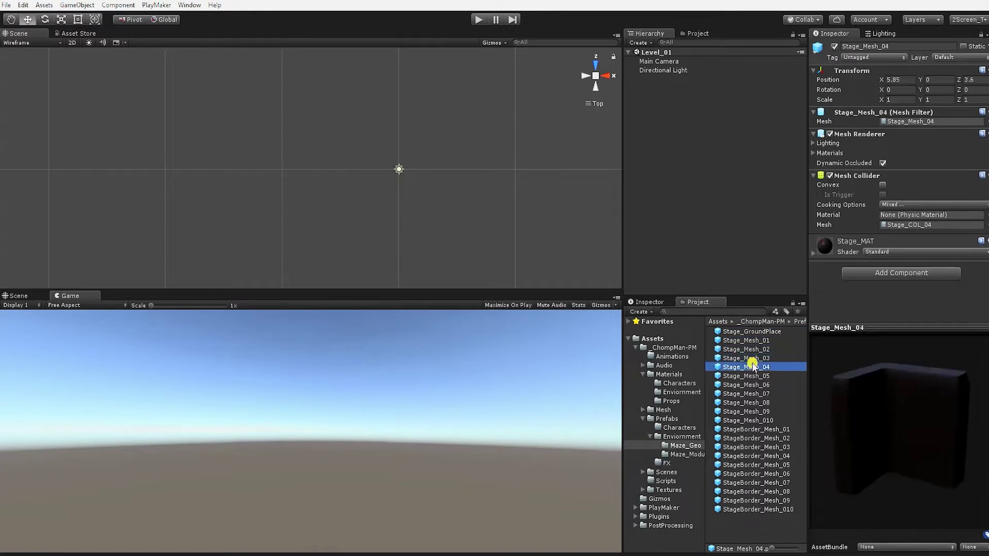
pyautogui.press('Down')
pyautogui.press('Down')
pyautogui.press('Down')
pyautogui.press('Down')
pyautogui.press('Down')
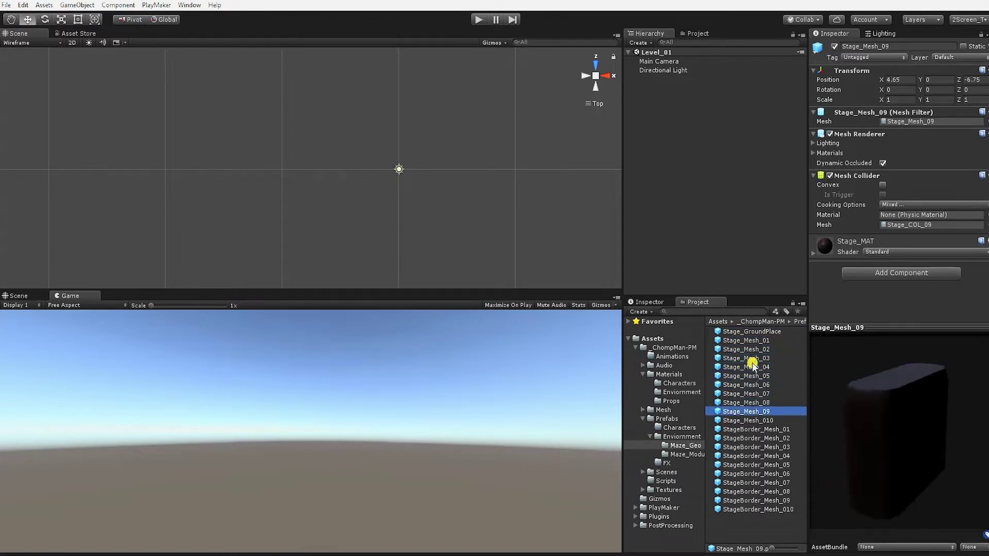
pyautogui.press('Down')
pyautogui.press('Down')
pyautogui.press('Down')
pyautogui.press('Down')
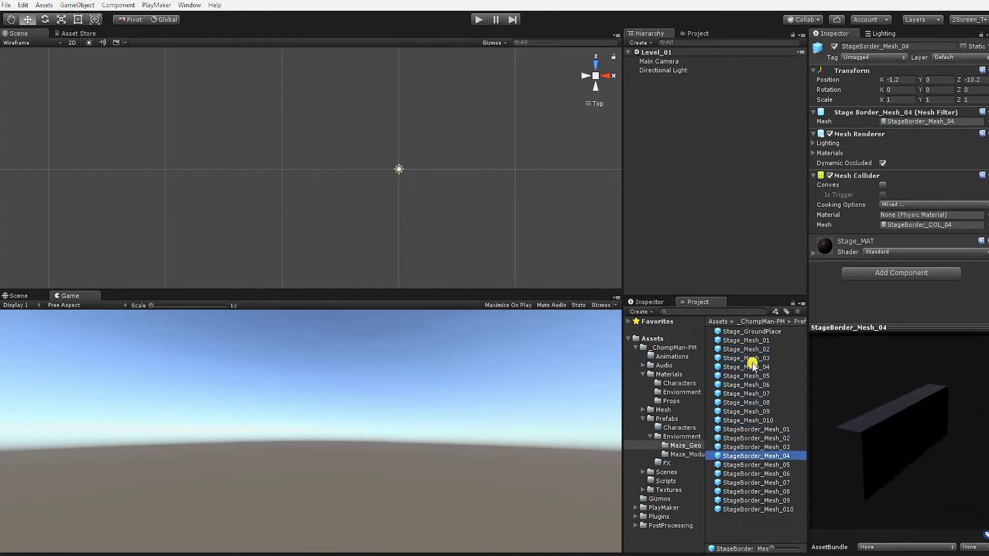
pyautogui.press('Down')
pyautogui.press('Down')
pyautogui.press('Down')
pyautogui.press('Down')
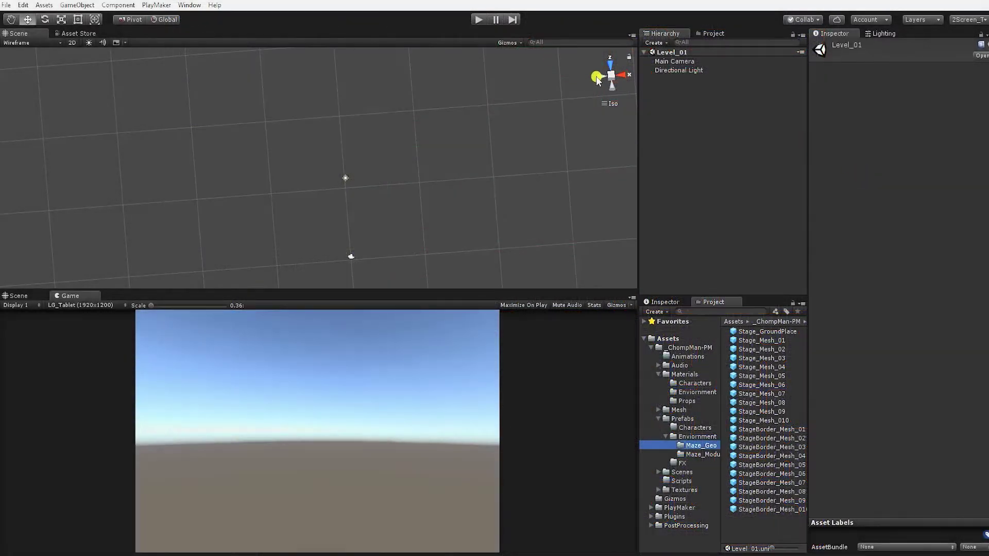
# Create an empty game object named Maze_01 in Level_01 with its transform reset to the origin.
pyautogui.rightClick(690, 110)
pyautogui.click(730, 203)
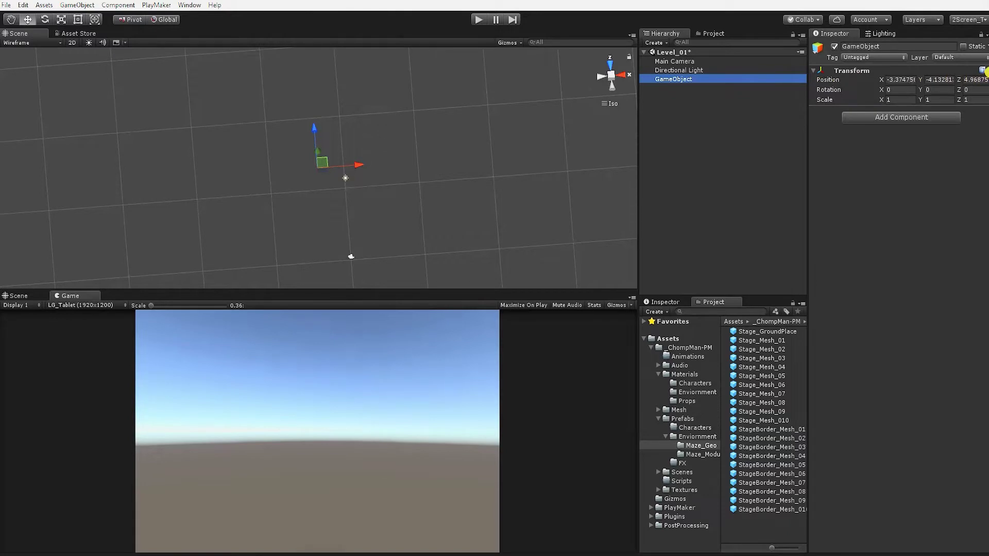
pyautogui.click(912, 79)
pyautogui.write('0')
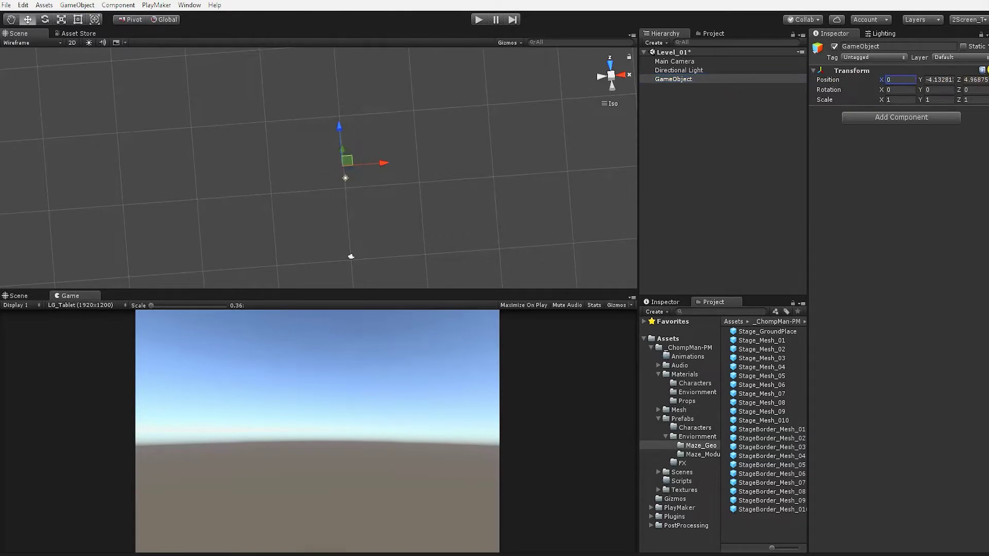
pyautogui.click(988, 71)
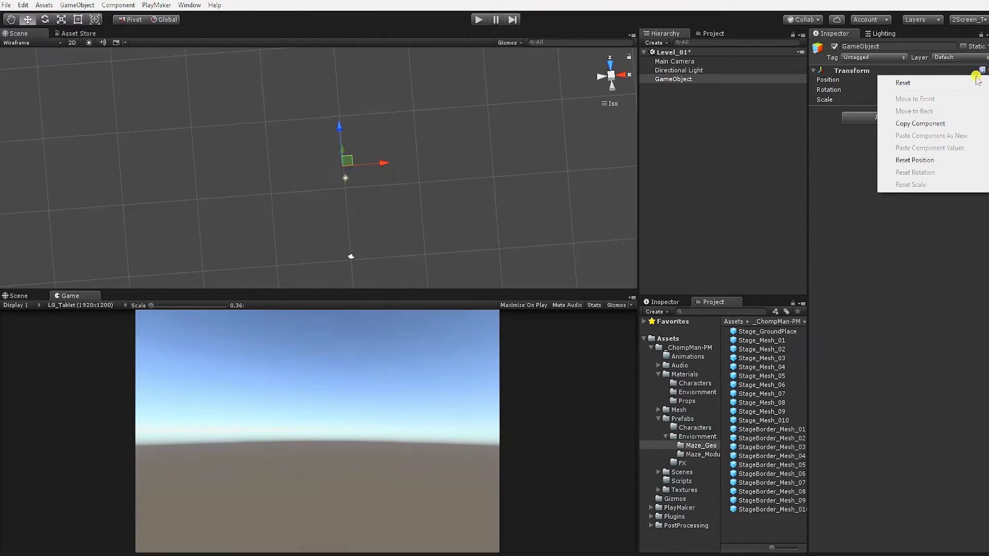
pyautogui.click(959, 84)
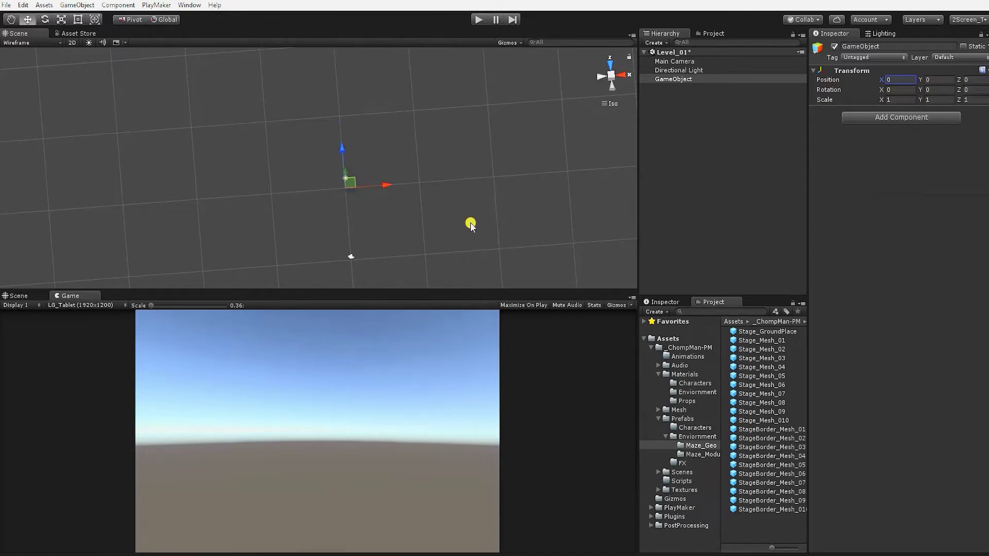
pyautogui.click(874, 46)
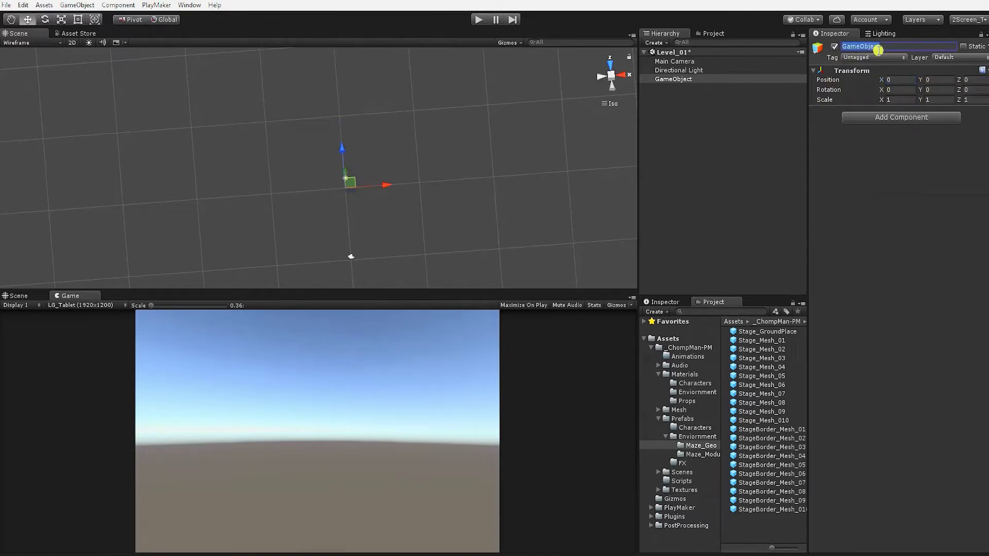
pyautogui.write('Maze_01')
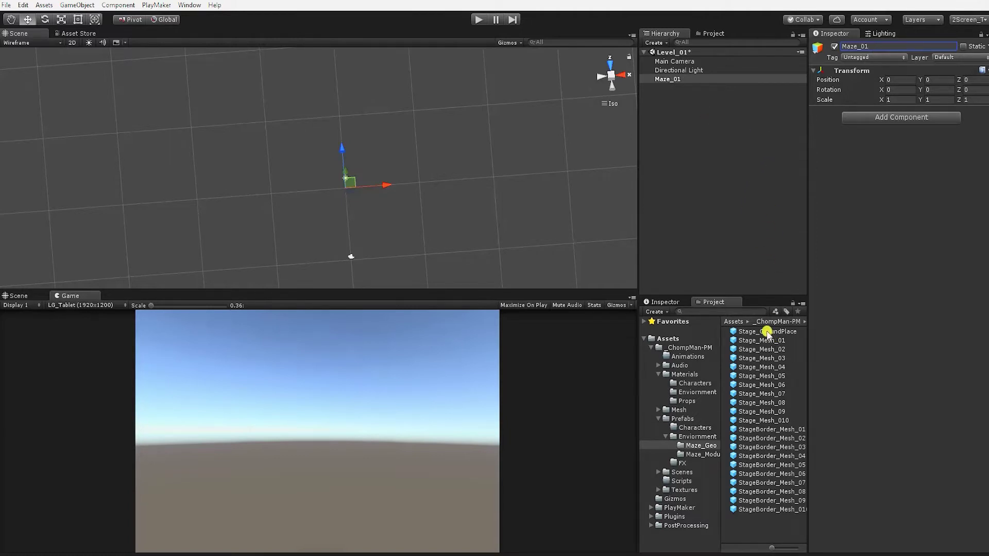
# Add the Stage_GroundPlace and Stage_Mesh_01 prefabs to the scene as children of Maze_01.
pyautogui.moveTo(767, 333); pyautogui.dragTo(668, 83)
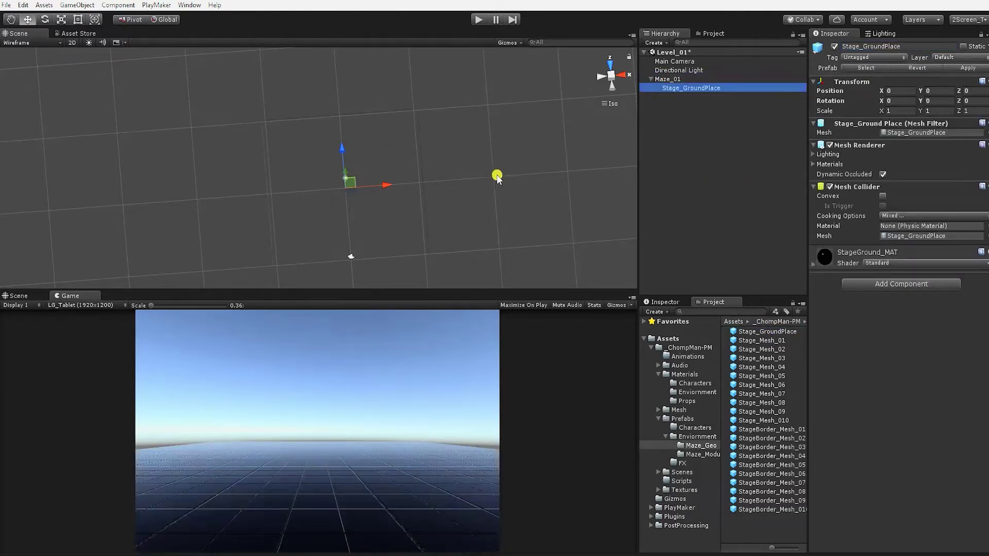
pyautogui.keyDown('alt'); pyautogui.moveTo(315, 183); pyautogui.dragTo(396, 198); pyautogui.keyUp('alt')
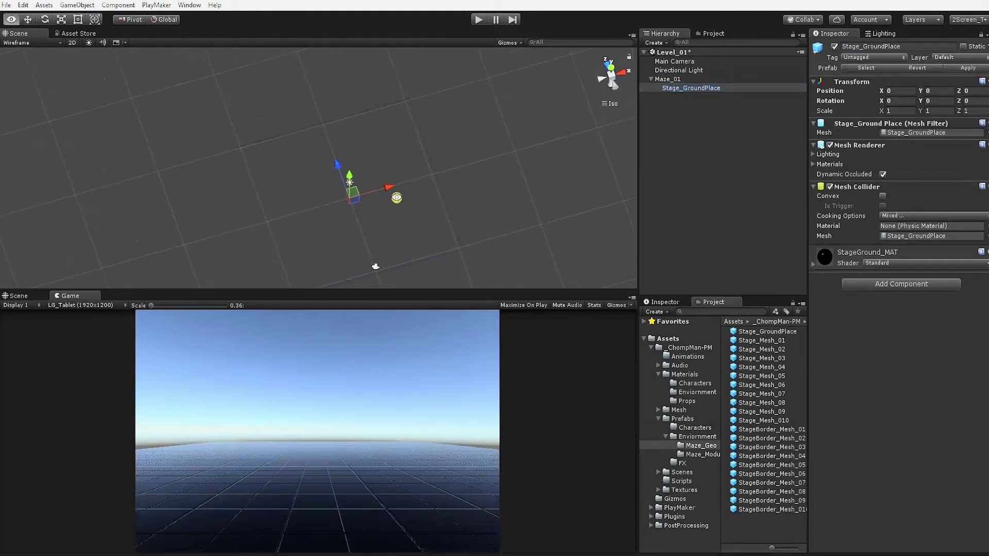
pyautogui.click(721, 202)
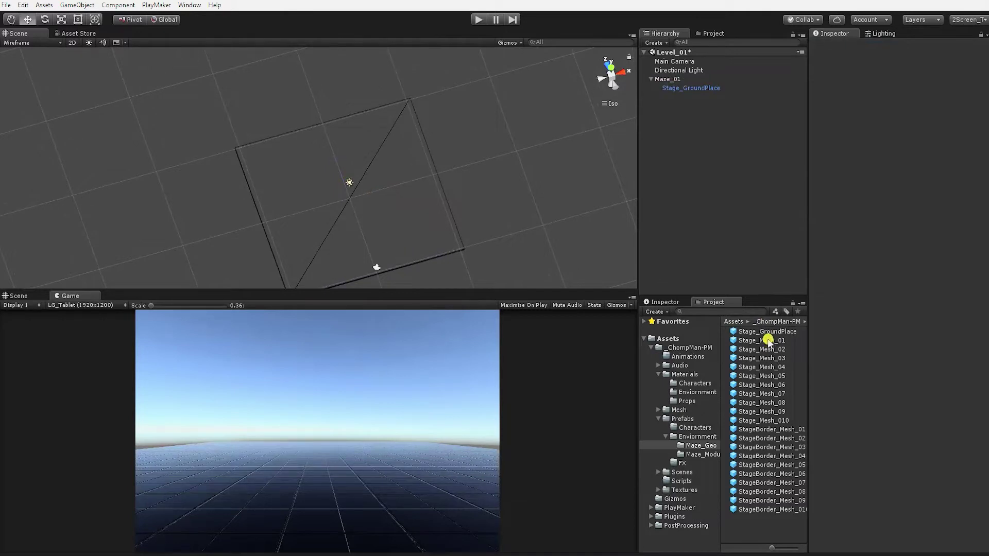
pyautogui.moveTo(768, 339); pyautogui.dragTo(723, 213)
pyautogui.moveTo(700, 155); pyautogui.dragTo(674, 83)
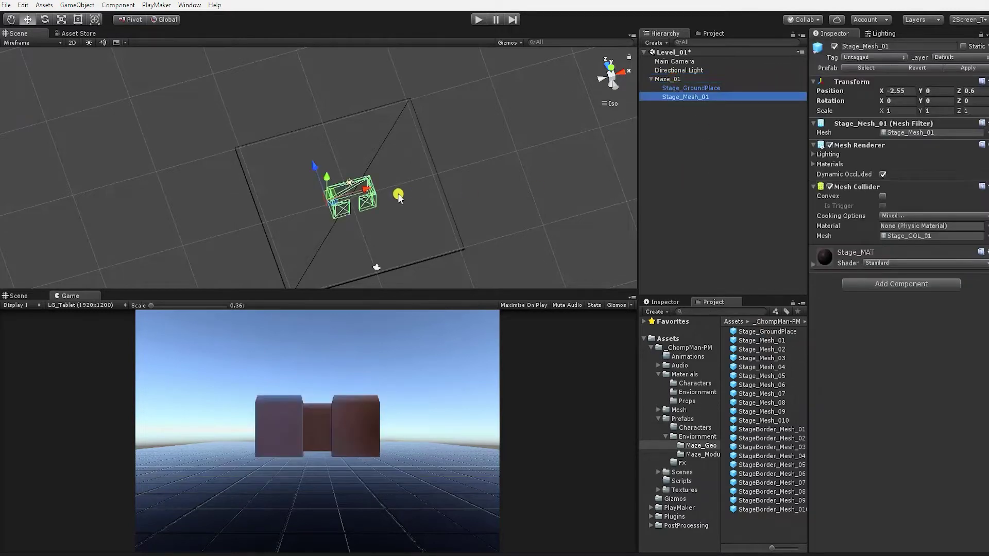
# Examine the ground and Stage_Mesh_01 from several angles in perspective and isometric projection, ending with the isometric top view.
pyautogui.keyDown('alt'); pyautogui.moveTo(370, 180); pyautogui.dragTo(346, 166); pyautogui.keyUp('alt')
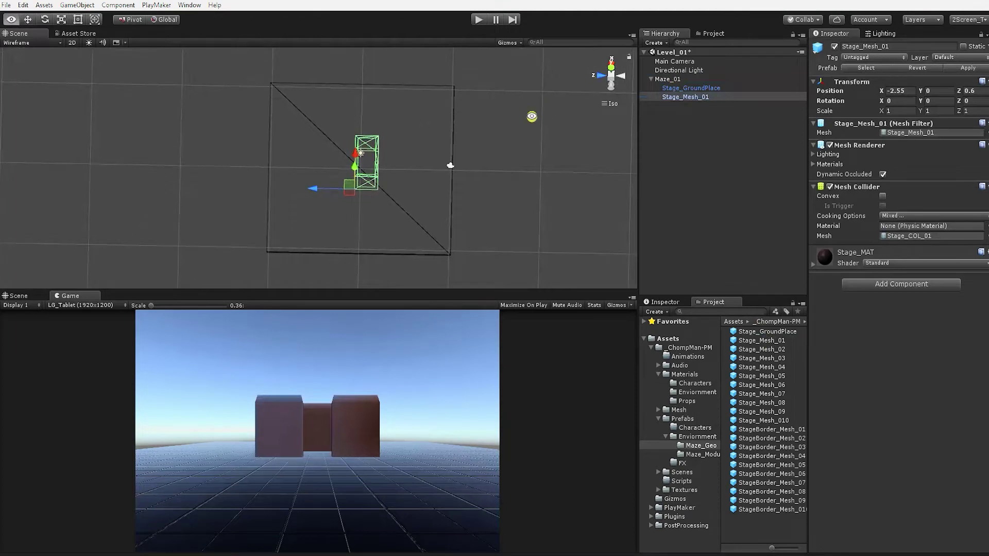
pyautogui.keyDown('alt'); pyautogui.moveTo(531, 117); pyautogui.dragTo(578, 125); pyautogui.keyUp('alt')
pyautogui.click(612, 70)
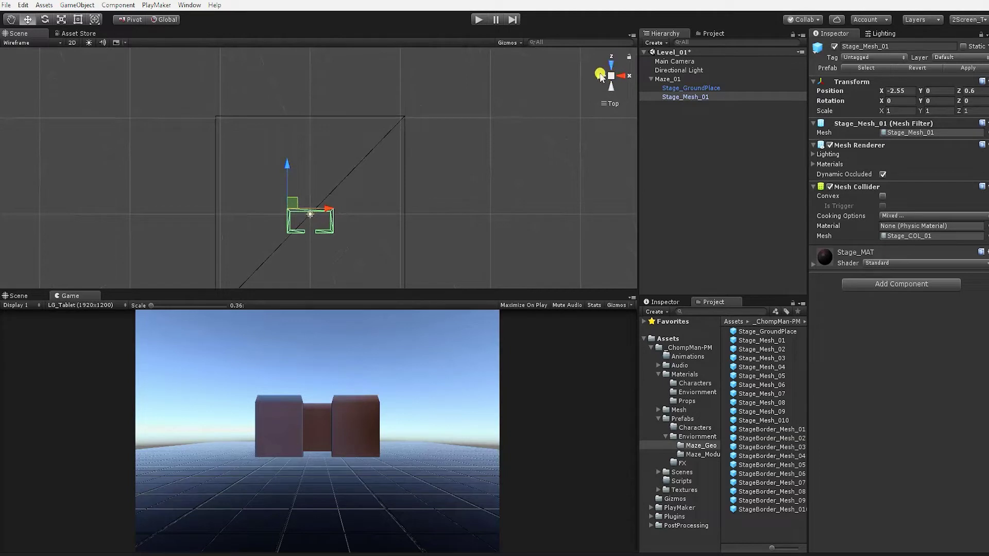
pyautogui.click(600, 75)
pyautogui.click(618, 88)
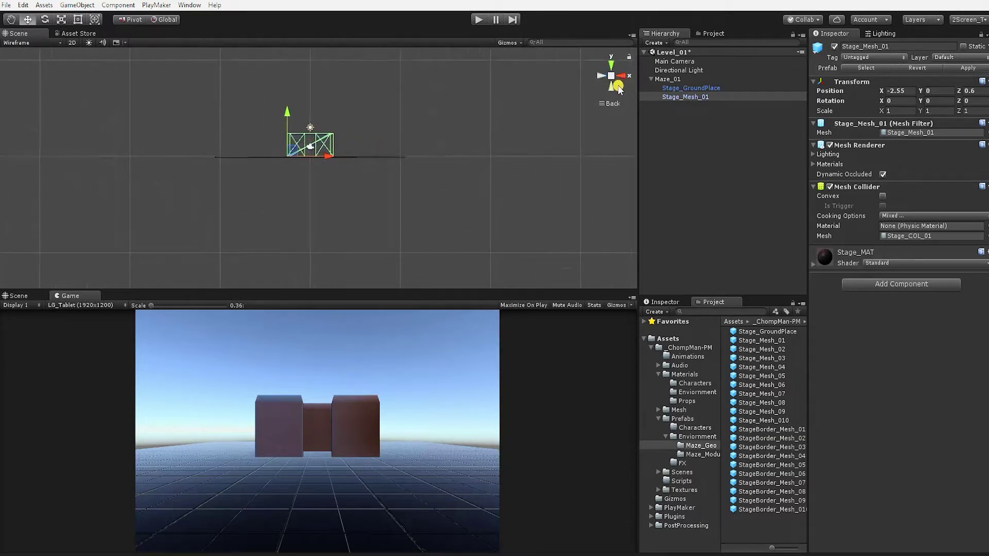
pyautogui.click(618, 86)
pyautogui.click(612, 65)
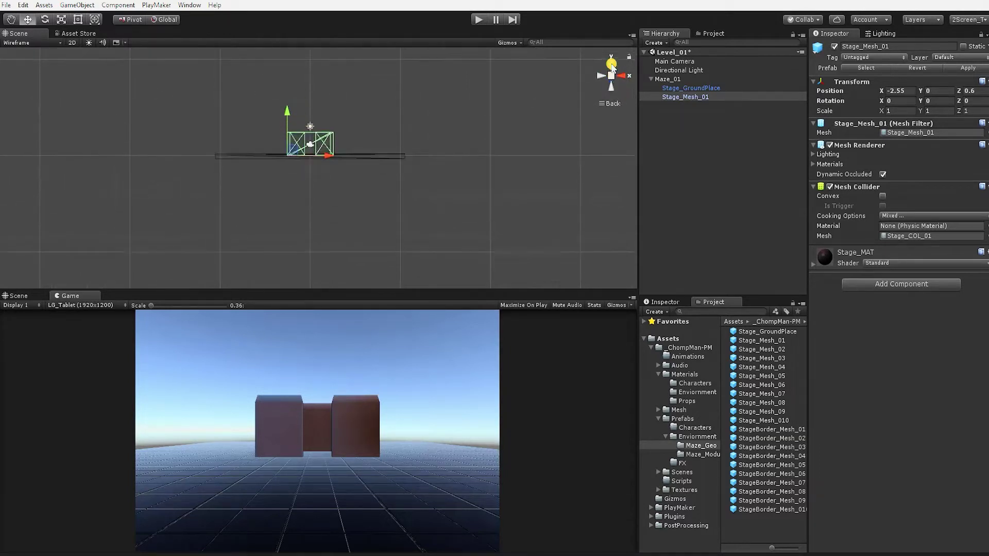
pyautogui.click(607, 104)
pyautogui.keyDown('alt'); pyautogui.moveTo(464, 100); pyautogui.dragTo(481, 199); pyautogui.keyUp('alt')
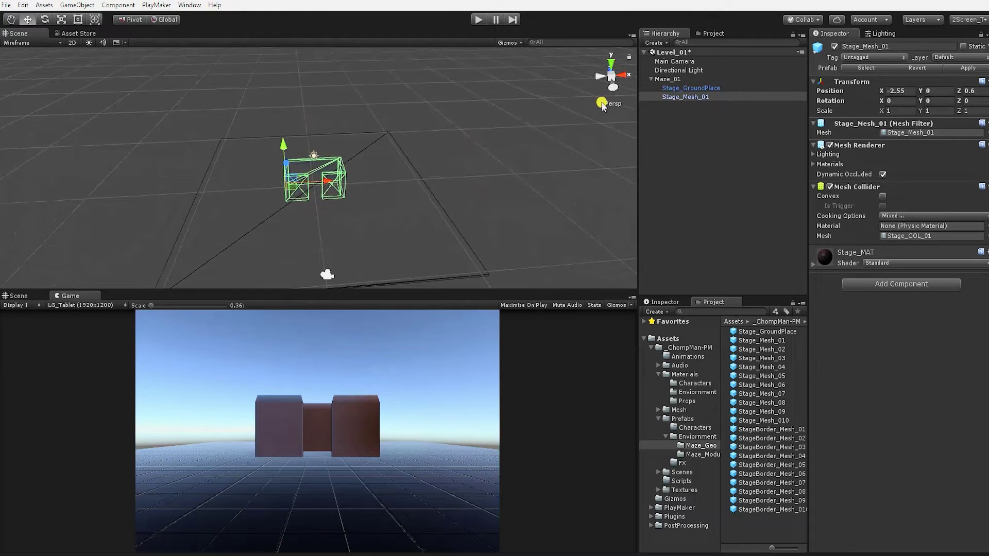
pyautogui.click(602, 105)
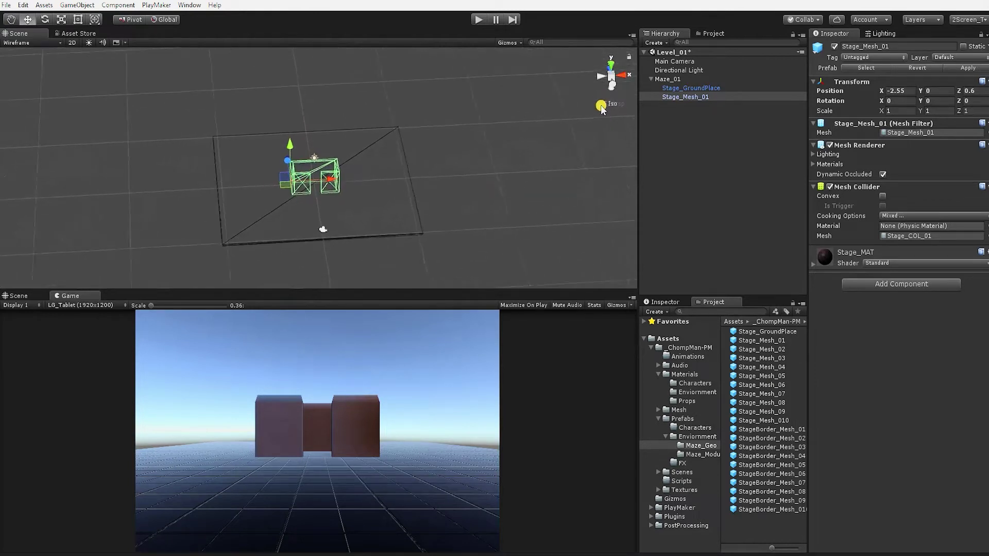
pyautogui.click(613, 66)
pyautogui.moveTo(416, 155); pyautogui.dragTo(440, 143, button='middle')
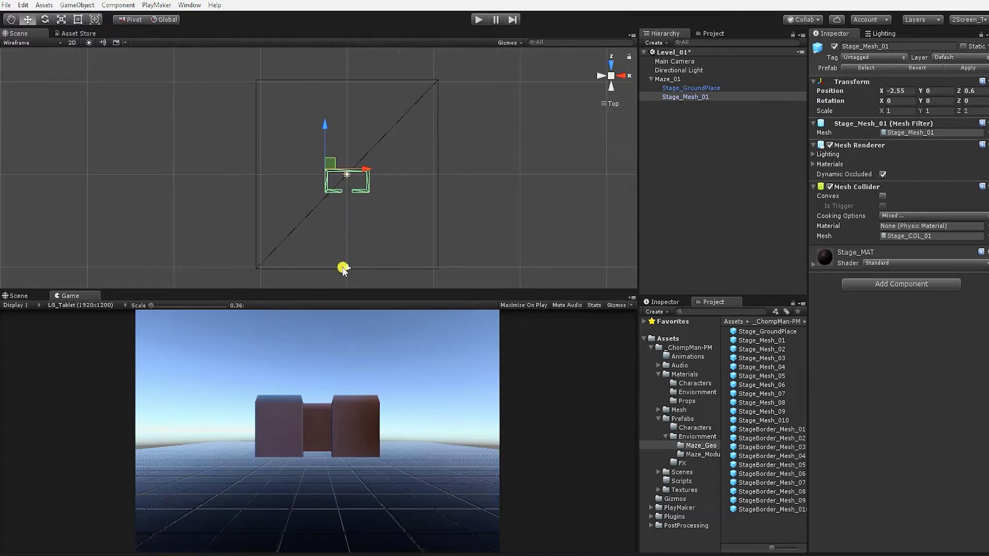
# Set the Y rotation of Maze_01 to 180.
pyautogui.click(665, 82)
pyautogui.click(936, 88)
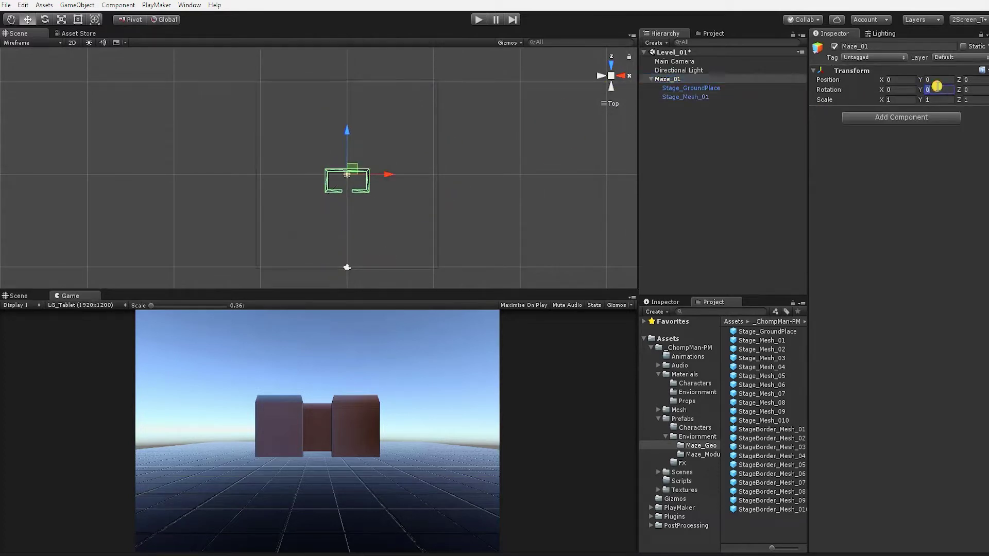
pyautogui.write('180')
pyautogui.press('Return')
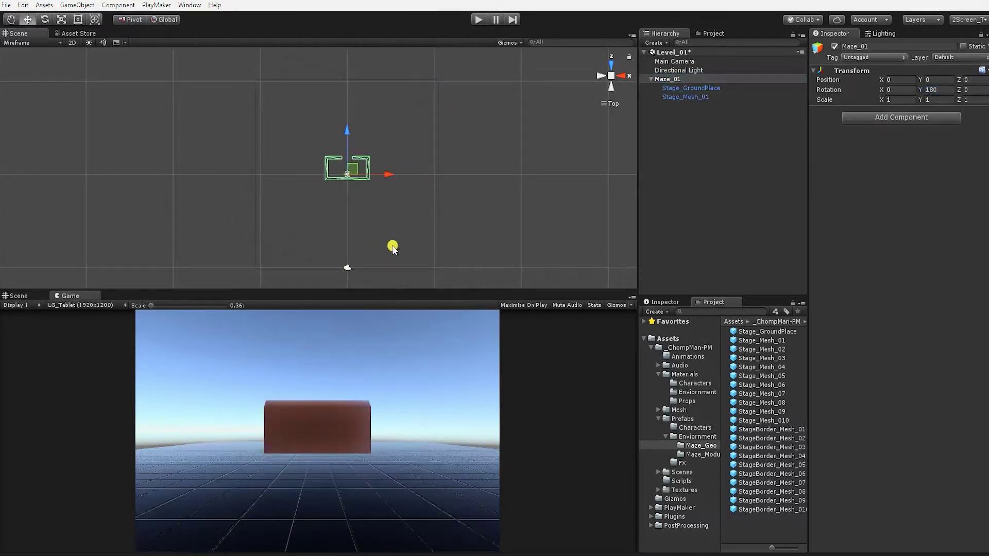
# Move the Main Camera up and back from the maze, to about Y 3.99 and Z -15.64.
pyautogui.click(705, 61)
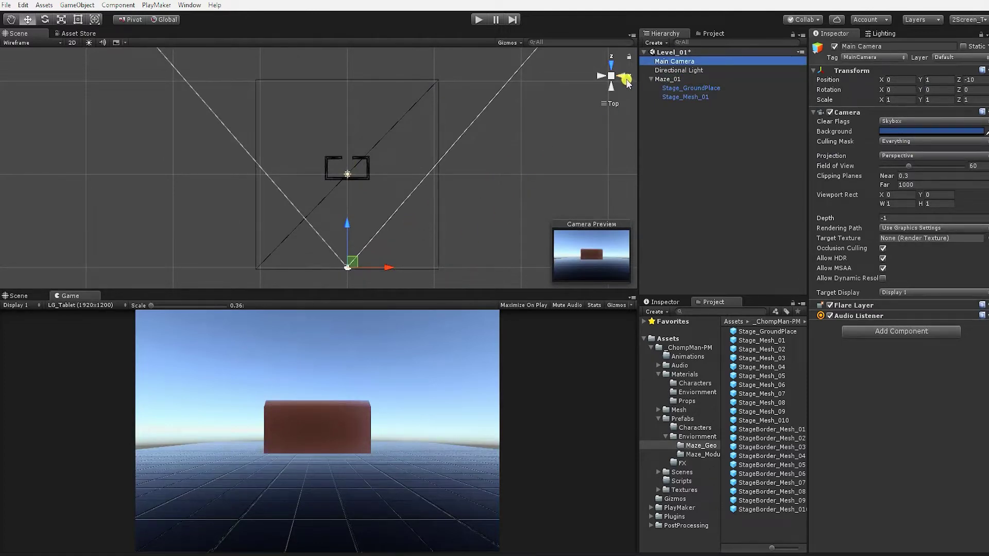
pyautogui.click(602, 104)
pyautogui.keyDown('alt'); pyautogui.moveTo(391, 216); pyautogui.dragTo(232, 145); pyautogui.keyUp('alt')
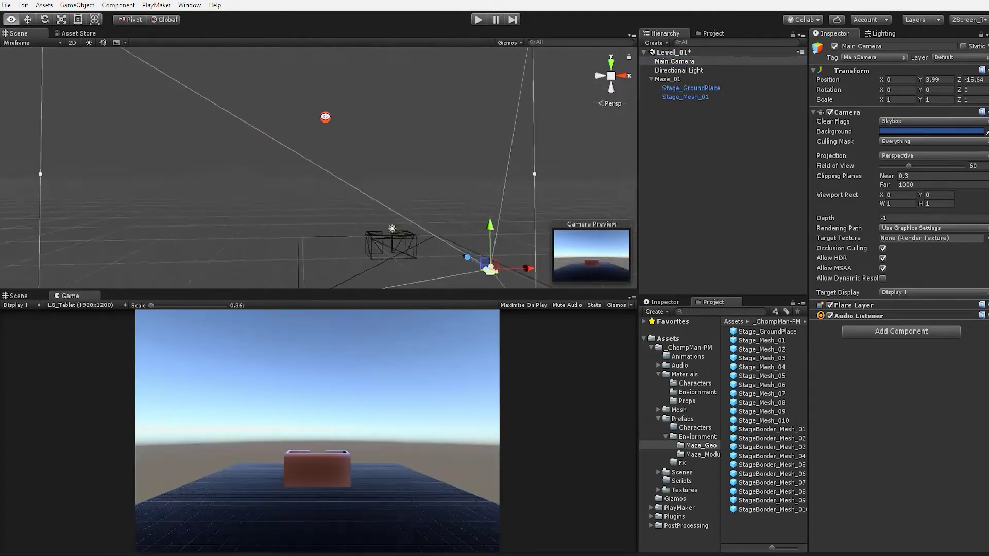
pyautogui.keyDown('alt'); pyautogui.moveTo(325, 115); pyautogui.dragTo(210, 199); pyautogui.keyUp('alt')
pyautogui.moveTo(219, 205); pyautogui.dragTo(233, 172, button='middle')
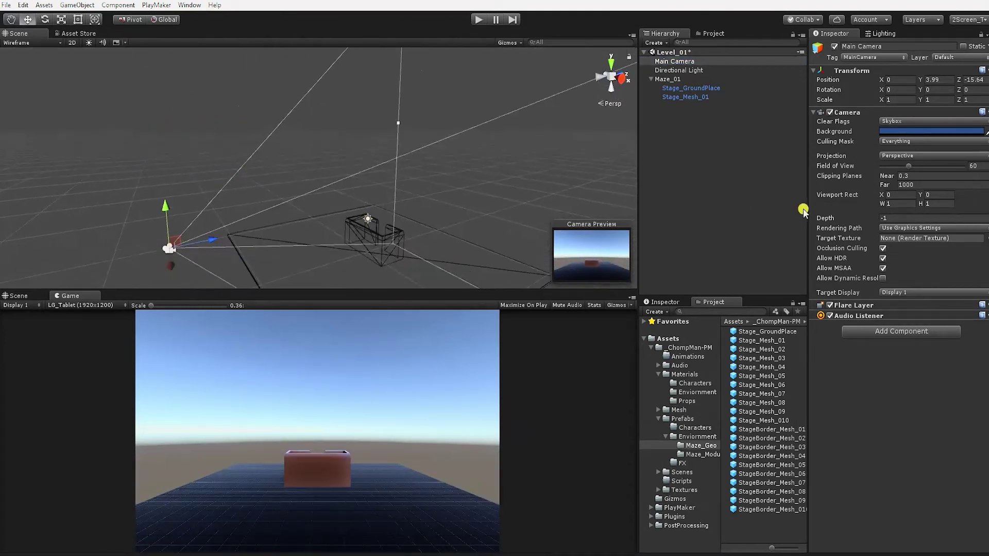
# Set the Main Camera's clipping planes to near 0.1 and far 50, and its field of view to 45.
pyautogui.click(938, 181)
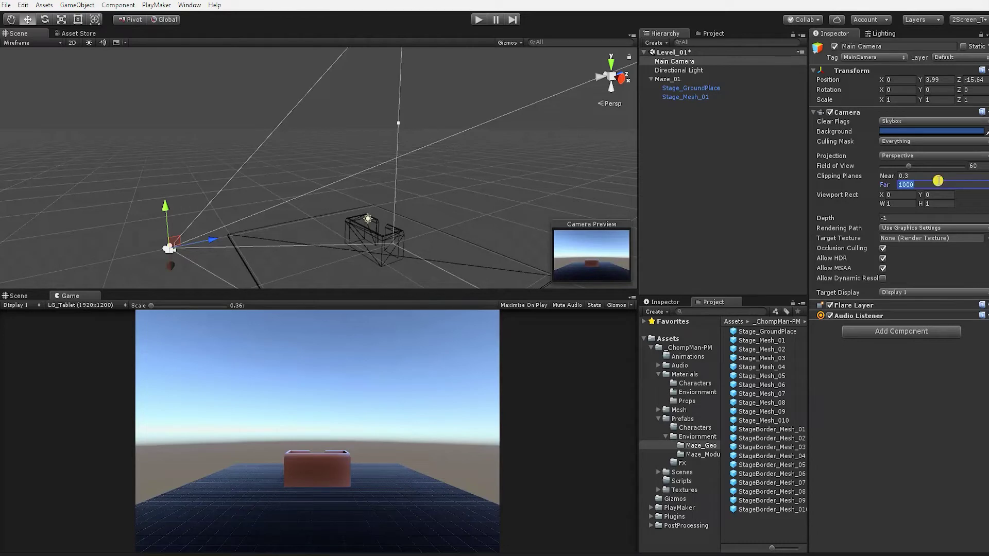
pyautogui.write('50')
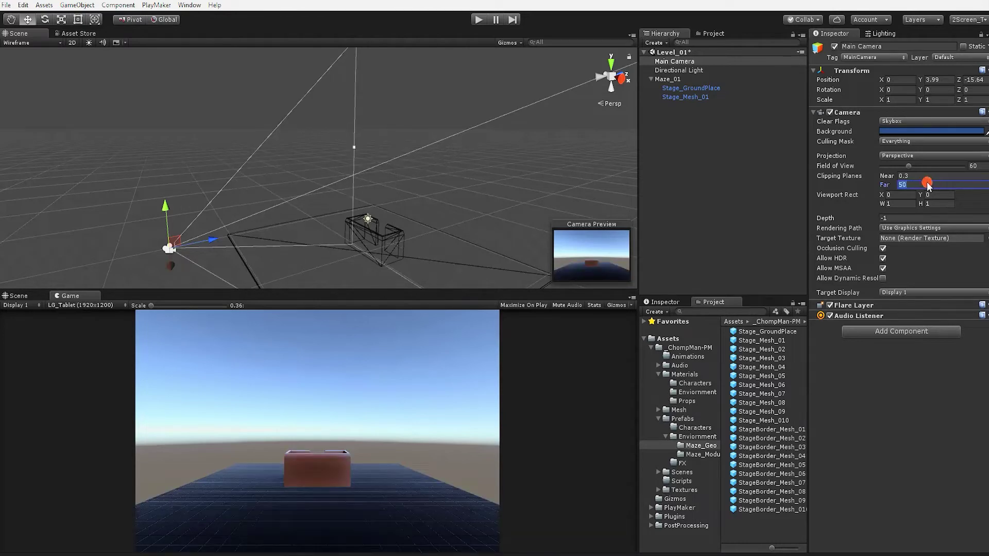
pyautogui.write('20')
pyautogui.keyDown('alt'); pyautogui.moveTo(211, 177); pyautogui.dragTo(678, 196); pyautogui.keyUp('alt')
pyautogui.click(912, 184)
pyautogui.write('50')
pyautogui.keyDown('alt'); pyautogui.moveTo(453, 172); pyautogui.dragTo(983, 180); pyautogui.keyUp('alt')
pyautogui.click(918, 174)
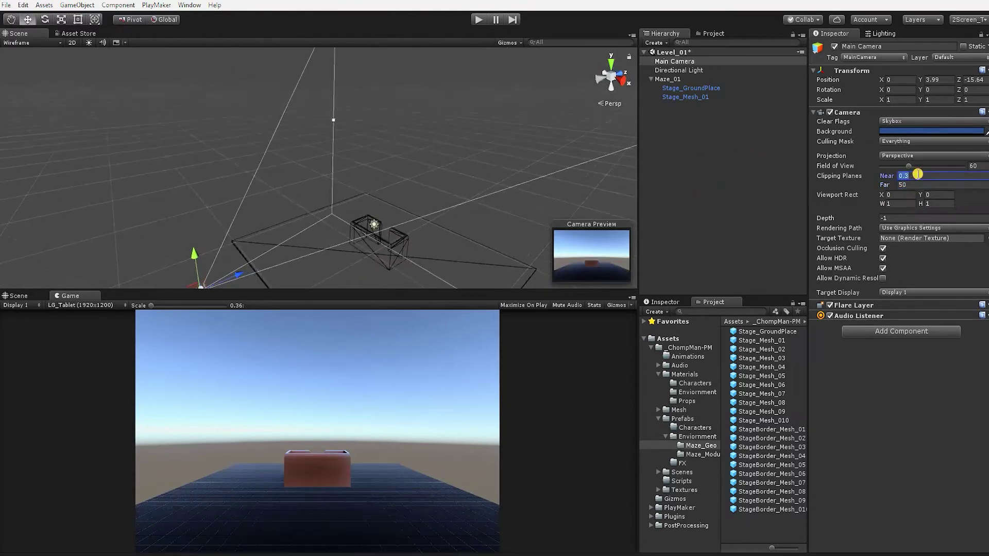
pyautogui.keyDown('alt'); pyautogui.moveTo(400, 154); pyautogui.dragTo(351, 150, button='right'); pyautogui.keyUp('alt')
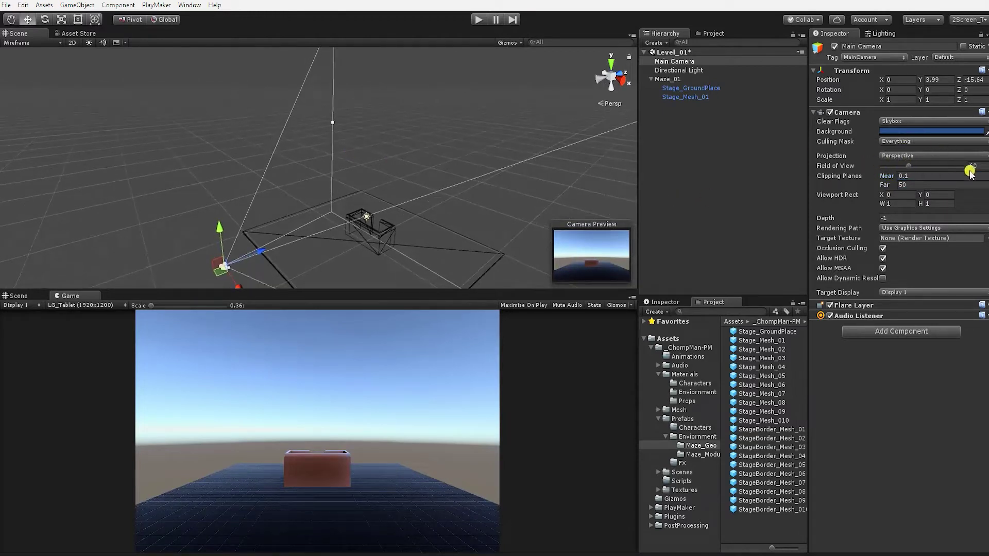
pyautogui.write('45')
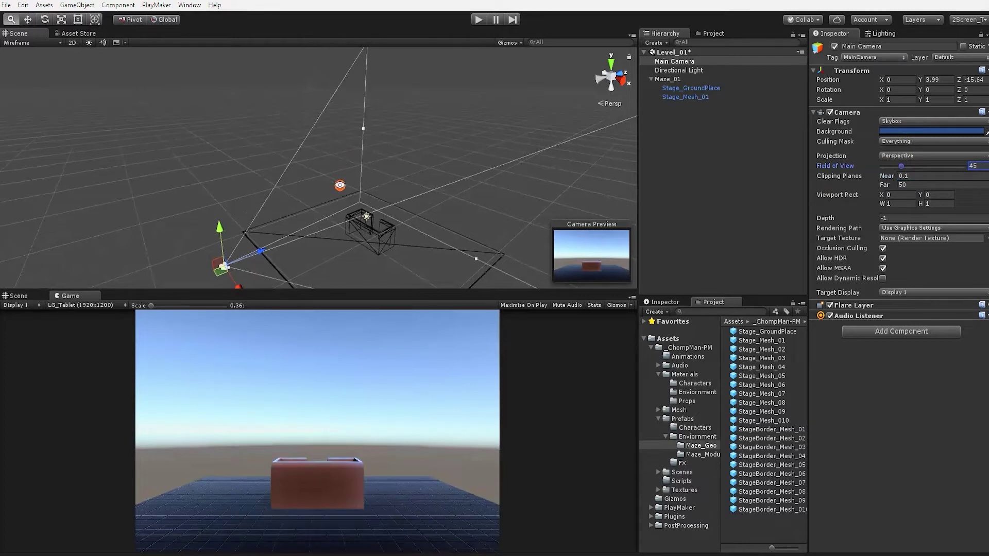
# Raise the Main Camera above the maze to about Y 7.28.
pyautogui.keyDown('alt'); pyautogui.moveTo(340, 186); pyautogui.dragTo(278, 200); pyautogui.keyUp('alt')
pyautogui.moveTo(193, 202); pyautogui.dragTo(181, 170)
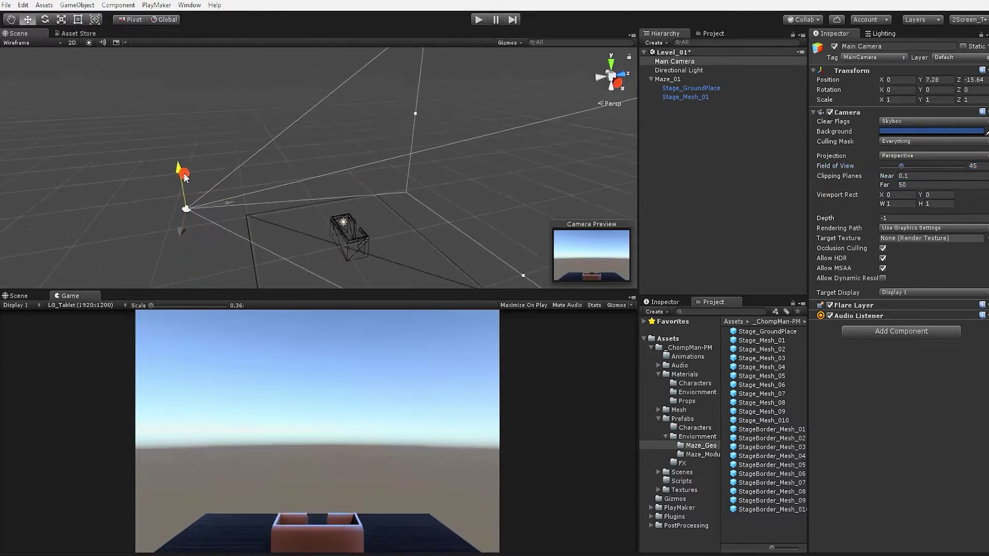
pyautogui.keyDown('alt'); pyautogui.moveTo(230, 200); pyautogui.dragTo(249, 170); pyautogui.keyUp('alt')
pyautogui.moveTo(250, 288); pyautogui.dragTo(250, 290)
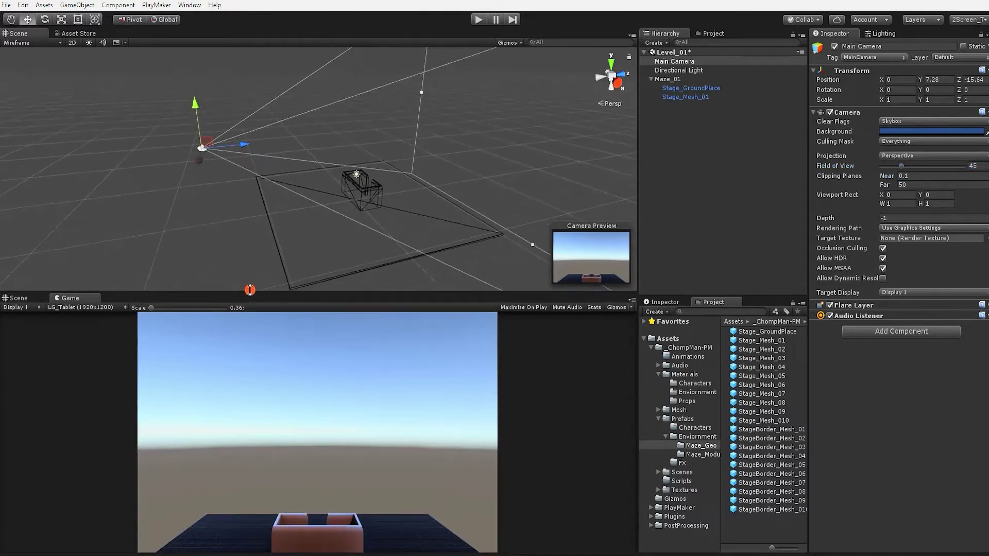
pyautogui.keyDown('alt'); pyautogui.moveTo(249, 159); pyautogui.dragTo(231, 173); pyautogui.keyUp('alt')
pyautogui.press('e')
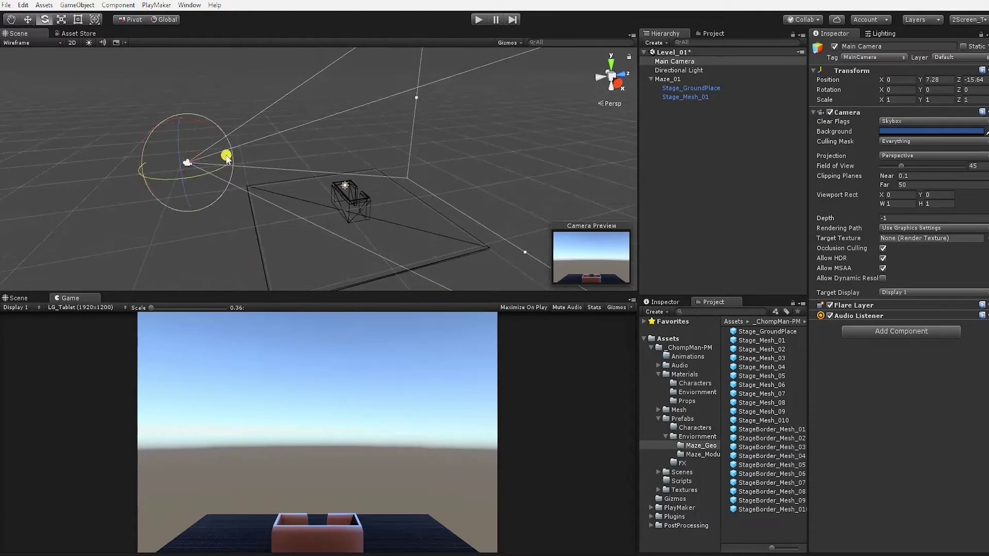
pyautogui.press('w')
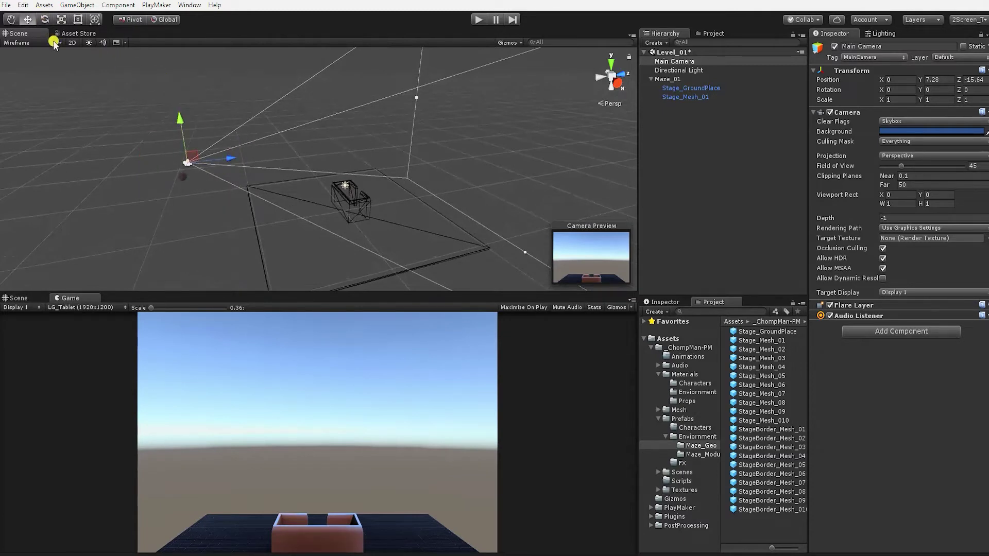
pyautogui.press('e')
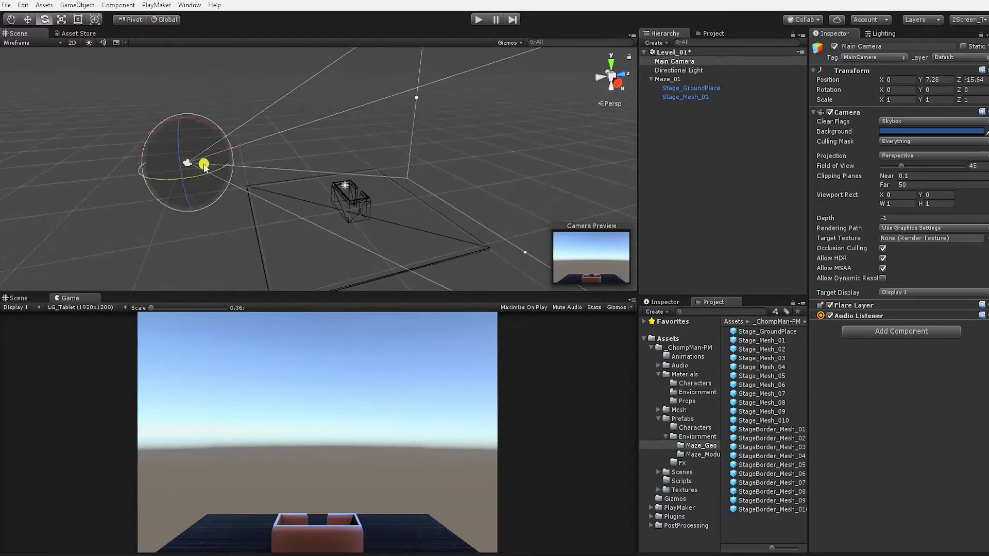
pyautogui.press('r')
pyautogui.press('q')
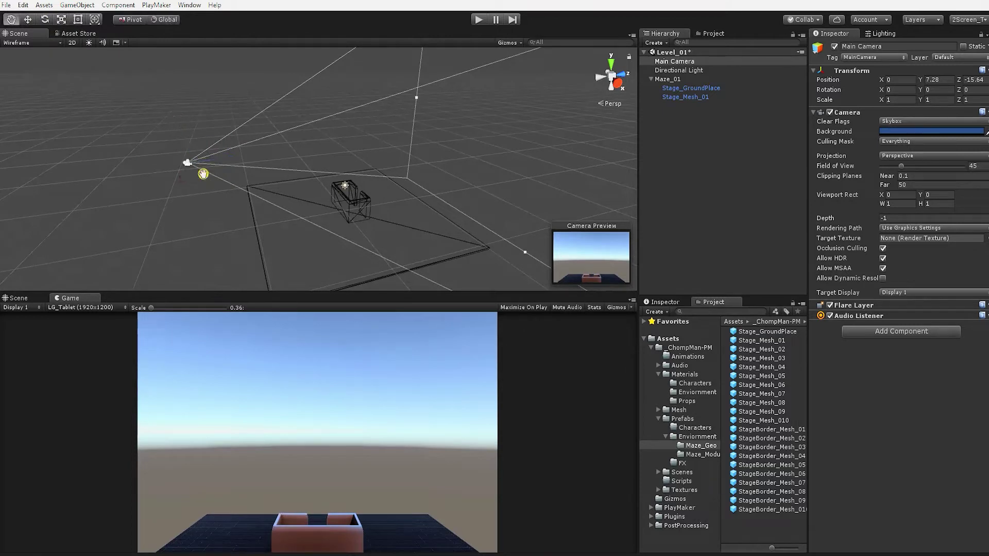
pyautogui.click(28, 21)
pyautogui.click(45, 19)
pyautogui.click(62, 19)
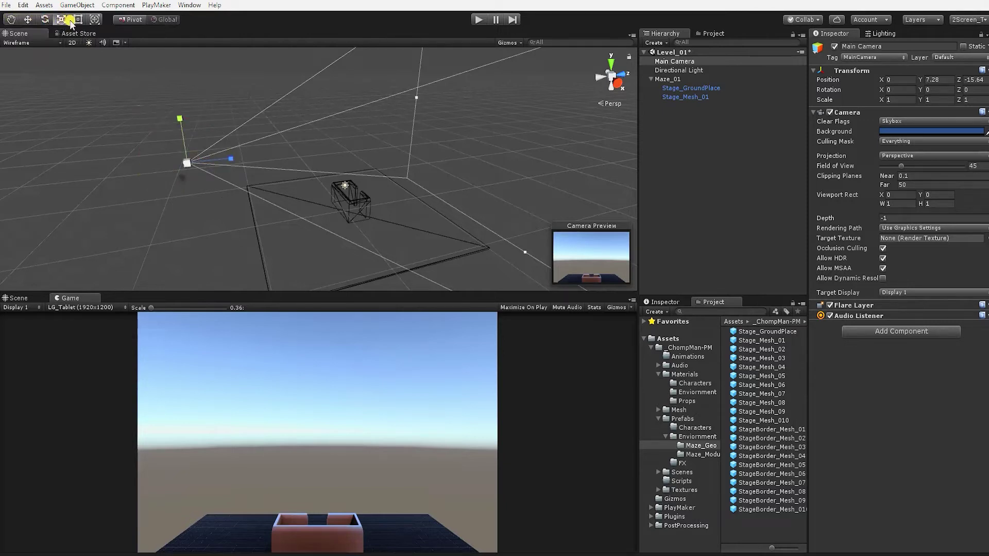
# Tilt the Main Camera down to an X rotation of about 35.2 and raise it to about Y 9.25.
pyautogui.click(45, 19)
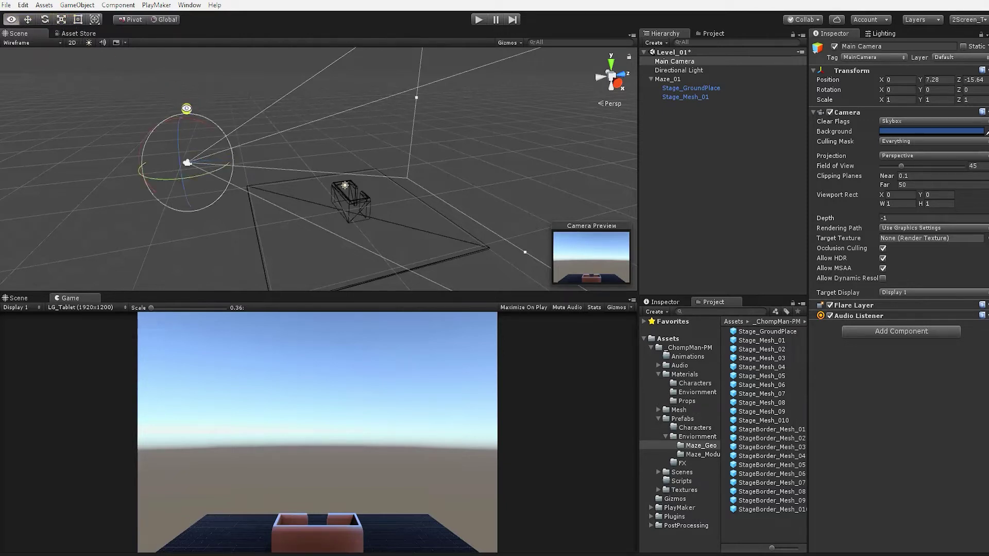
pyautogui.moveTo(184, 119); pyautogui.dragTo(239, 150)
pyautogui.press('w')
pyautogui.moveTo(169, 117); pyautogui.dragTo(164, 94)
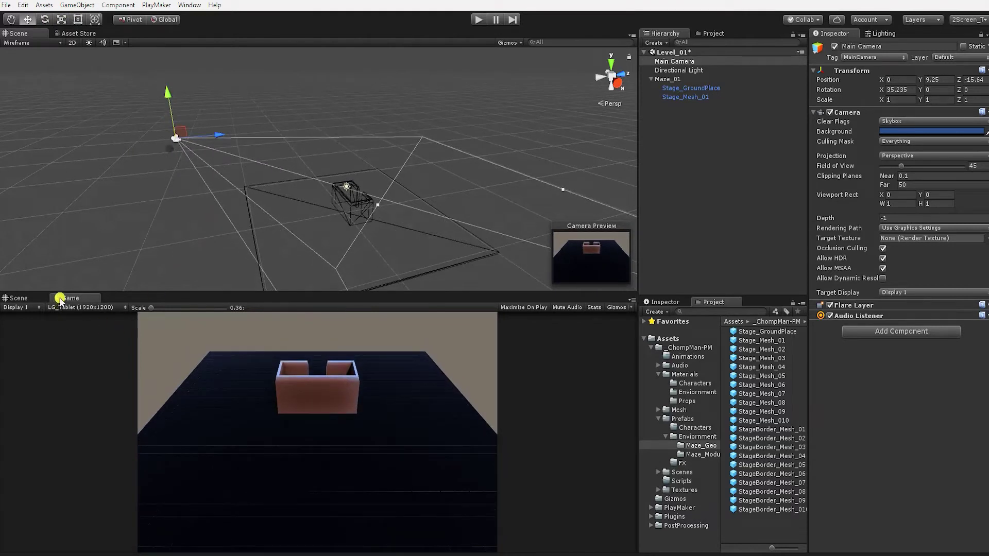
# Dock the Game view beside the lower Scene view and switch the upper Scene view to the top view.
pyautogui.moveTo(60, 301)
pyautogui.mouseDown()
pyautogui.moveTo(360, 431)
pyautogui.moveTo(596, 437)
pyautogui.mouseUp()
pyautogui.moveTo(422, 410); pyautogui.dragTo(381, 404)
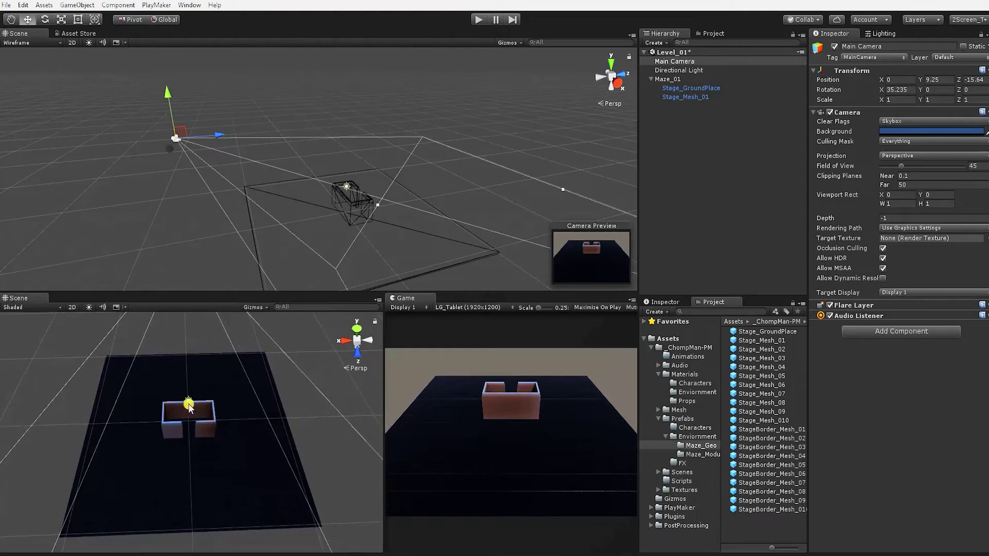
pyautogui.keyDown('alt'); pyautogui.moveTo(193, 426); pyautogui.dragTo(347, 203); pyautogui.keyUp('alt')
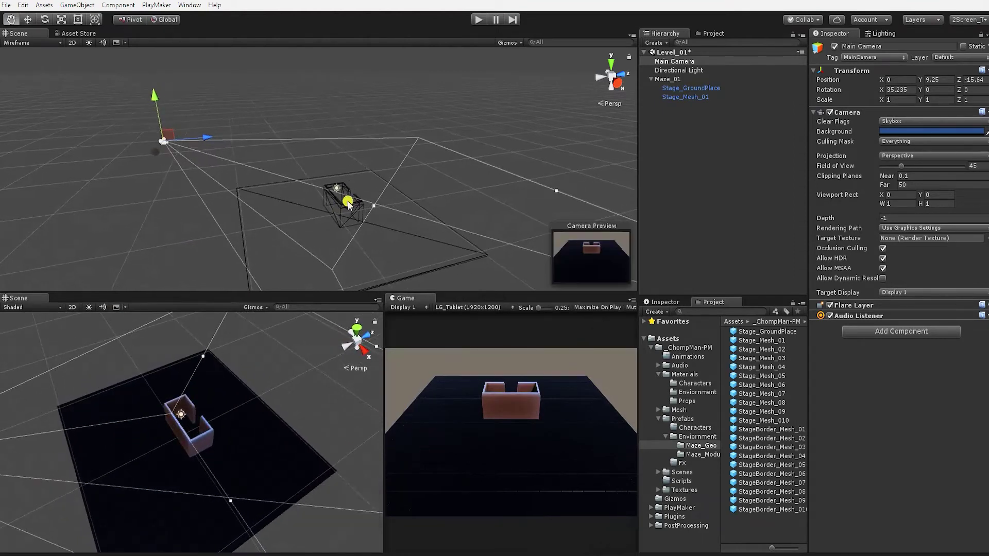
pyautogui.click(615, 63)
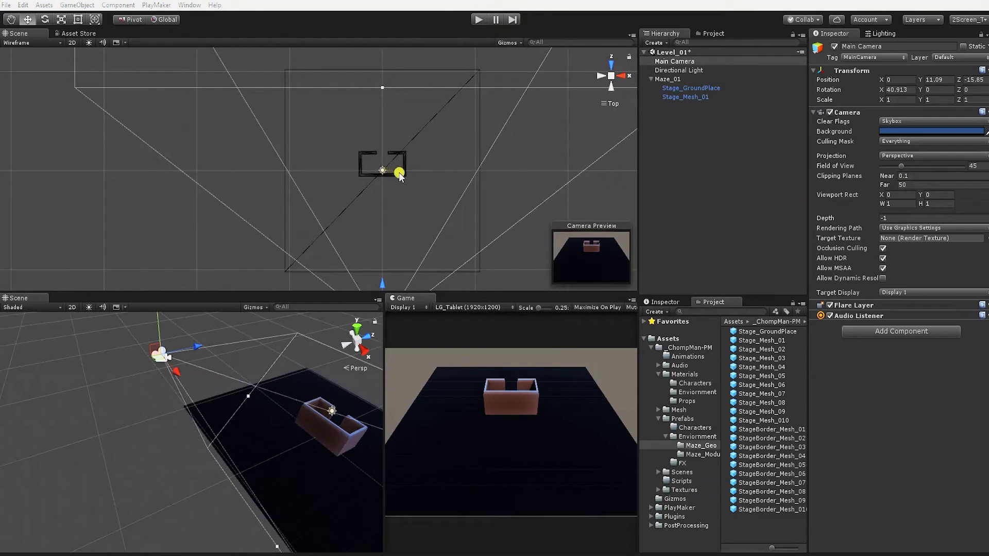
# Add the Stage_Mesh_02 prefab under Maze_01 and position it at X 4.35, Z 4.2.
pyautogui.click(400, 174)
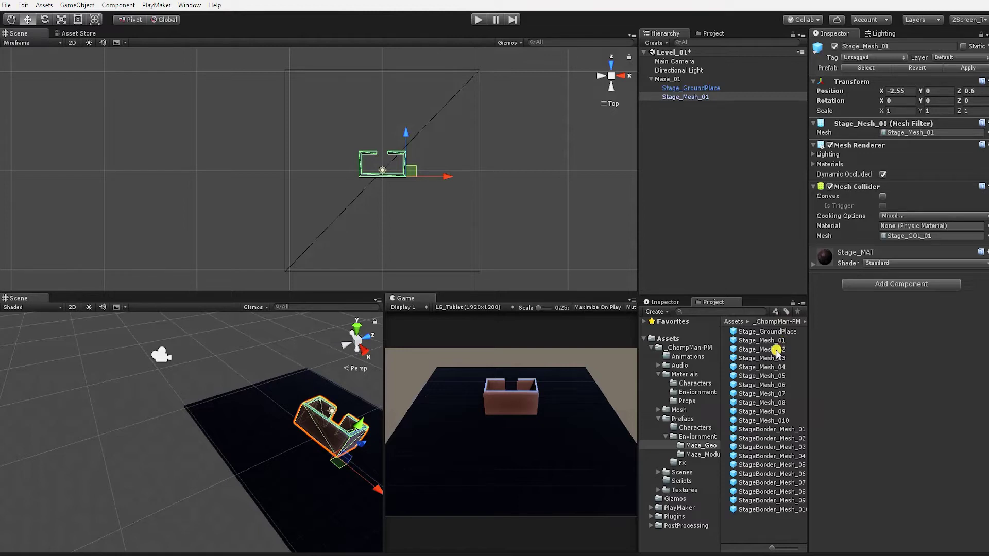
pyautogui.moveTo(777, 354); pyautogui.dragTo(689, 99)
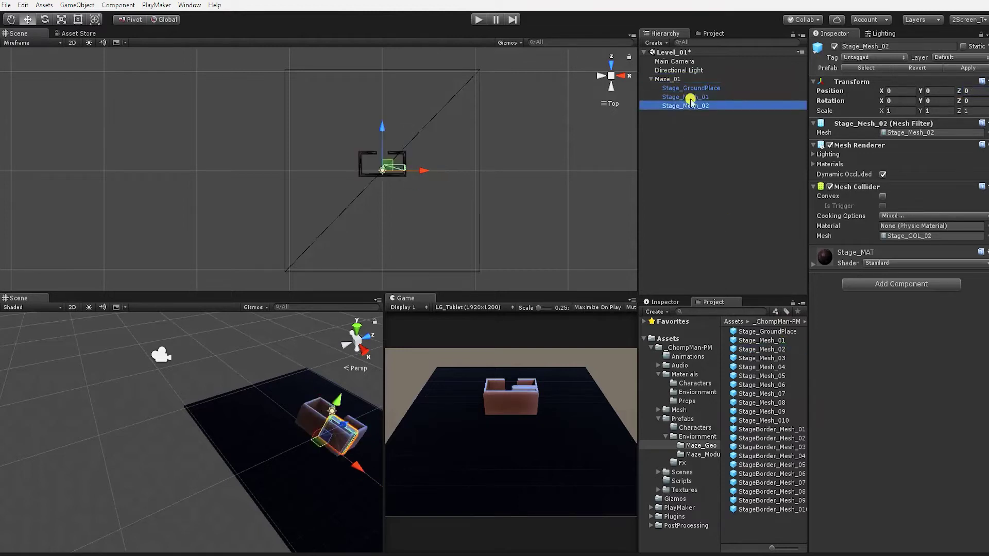
pyautogui.click(900, 92)
pyautogui.write('4.35')
pyautogui.click(967, 91)
pyautogui.write('4.2')
# Add the Stage_Mesh_03 prefab under Maze_01 and position it at X 1.8, Z 7.95.
pyautogui.moveTo(762, 358); pyautogui.dragTo(685, 80)
pyautogui.click(899, 92)
pyautogui.write('1.8')
pyautogui.click(971, 91)
pyautogui.write('7.95')
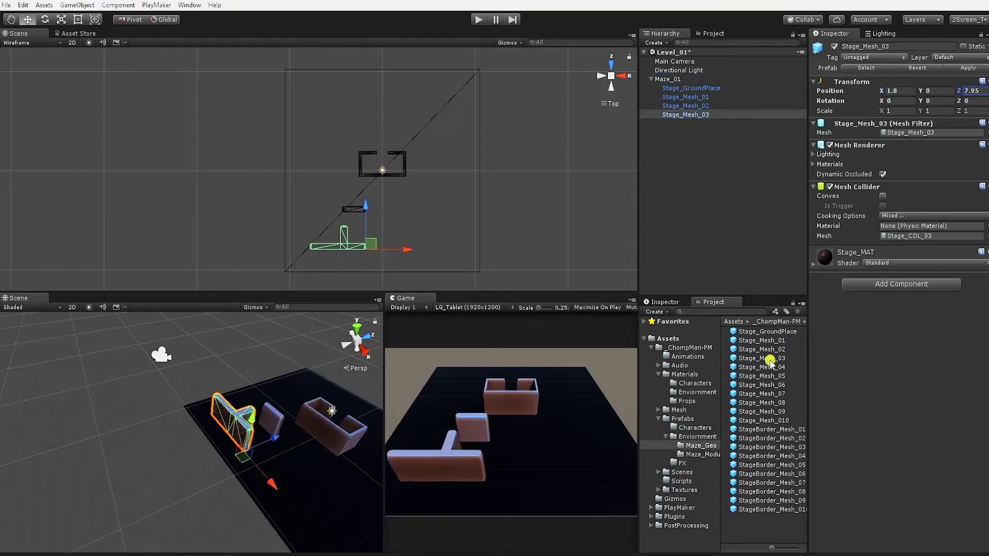
# Add Stage_Mesh_04 under Maze_01 at X 5.85, Z 3.6, and add the Stage_Mesh_05 prefab under the same parent.
pyautogui.moveTo(770, 365); pyautogui.dragTo(685, 80)
pyautogui.click(899, 91)
pyautogui.write('5.')
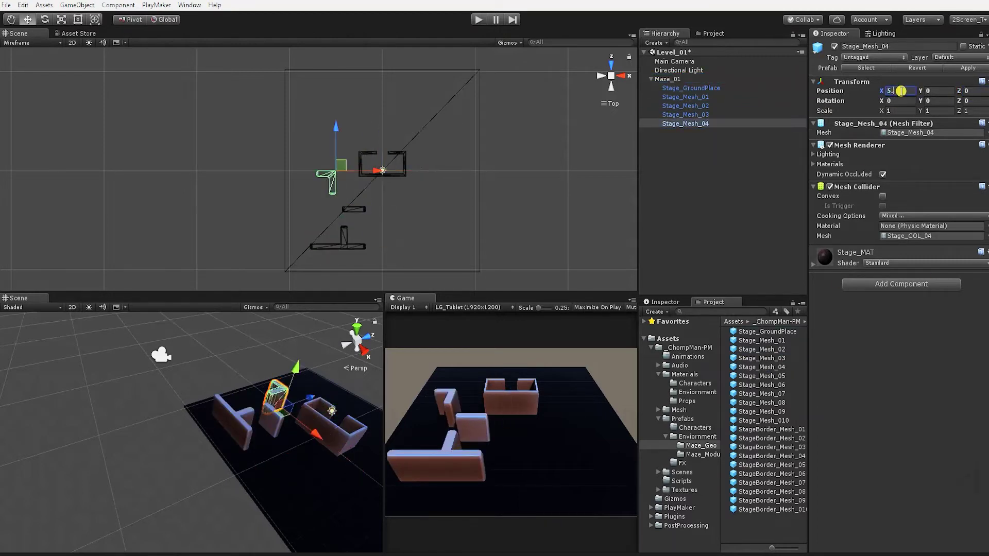
pyautogui.write('85')
pyautogui.click(985, 91)
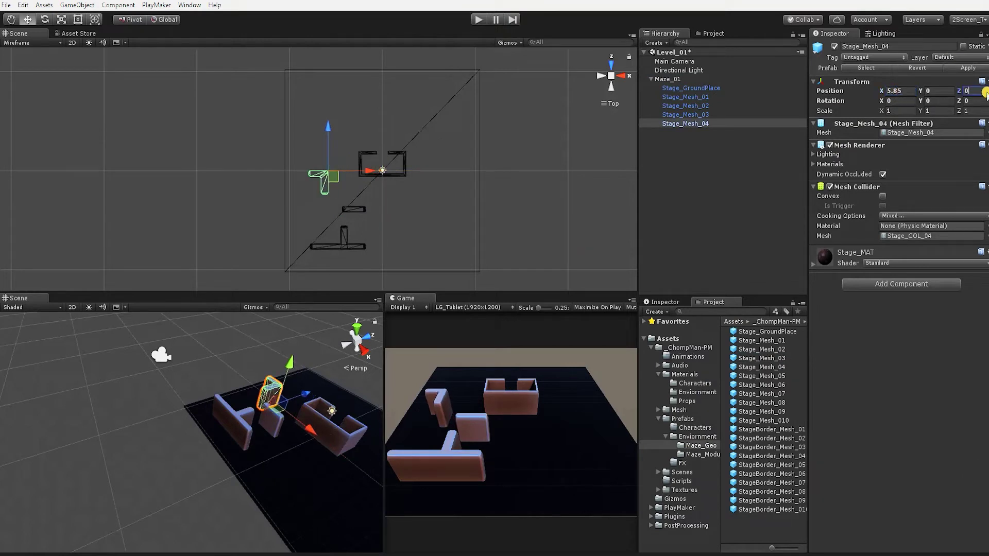
pyautogui.write('3.6')
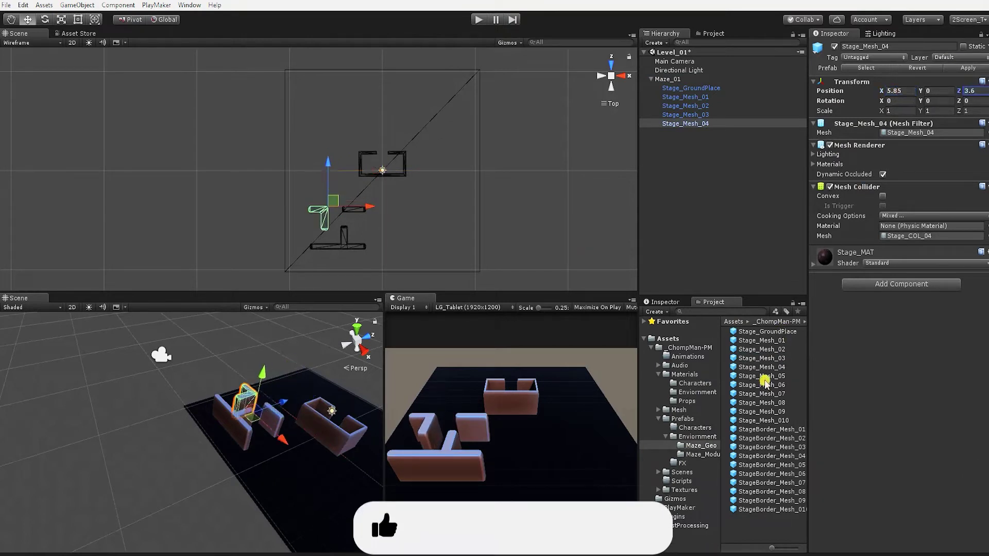
pyautogui.moveTo(762, 376); pyautogui.dragTo(678, 82)
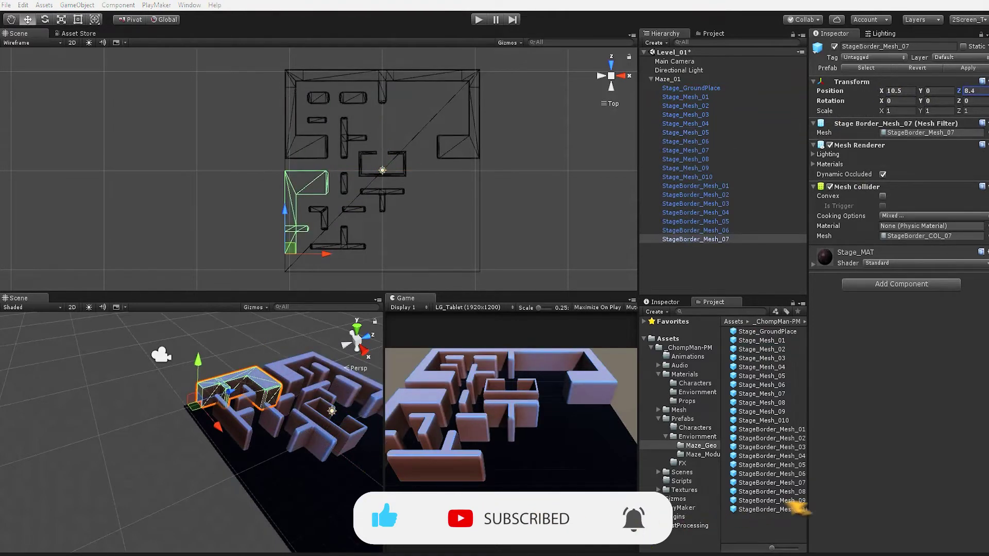
# Add the StageBorder_Mesh_08, StageBorder_Mesh_09 and StageBorder_Mesh_010 prefabs as children of Maze_01.
pyautogui.click(785, 492)
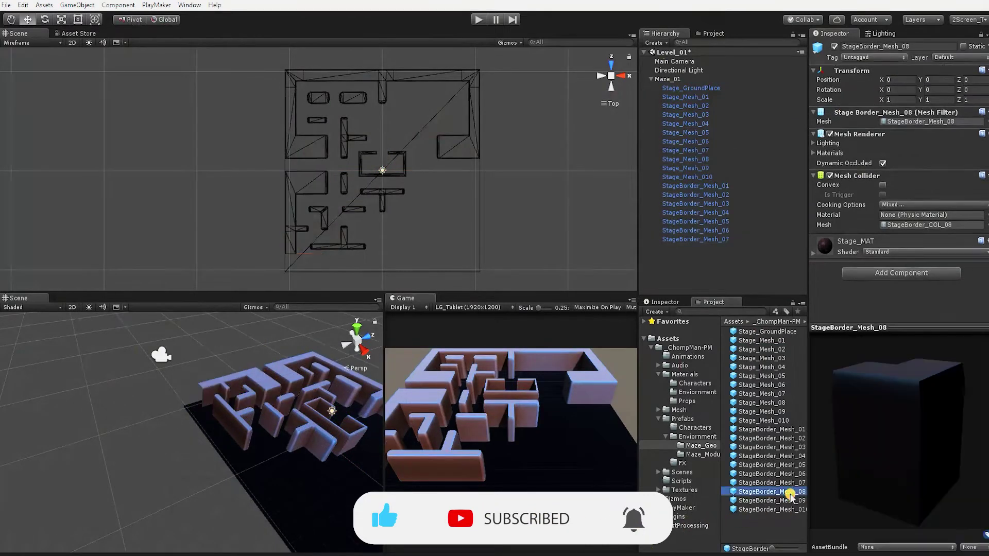
pyautogui.moveTo(786, 492); pyautogui.dragTo(679, 80)
pyautogui.click(796, 500)
pyautogui.keyDown('shift'); pyautogui.click(793, 509); pyautogui.keyUp('shift')
pyautogui.moveTo(793, 509); pyautogui.dragTo(668, 79)
# Position StageBorder_Mesh_08 at X 10.5, Z 8.4.
pyautogui.click(695, 248)
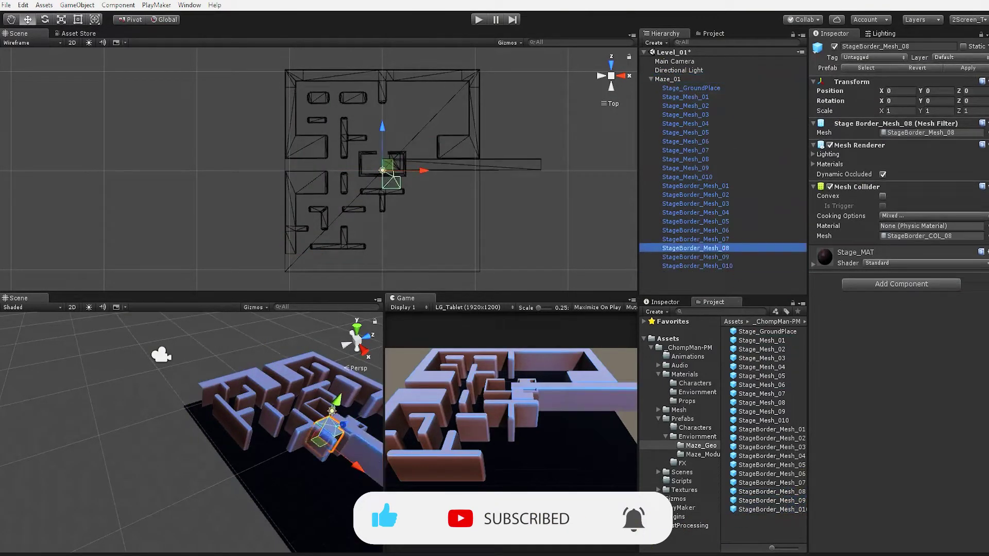
pyautogui.click(895, 91)
pyautogui.write('10.5')
pyautogui.click(972, 91)
pyautogui.write('8.4')
# Position StageBorder_Mesh_09 at X 8.55, Z 10.2.
pyautogui.click(725, 259)
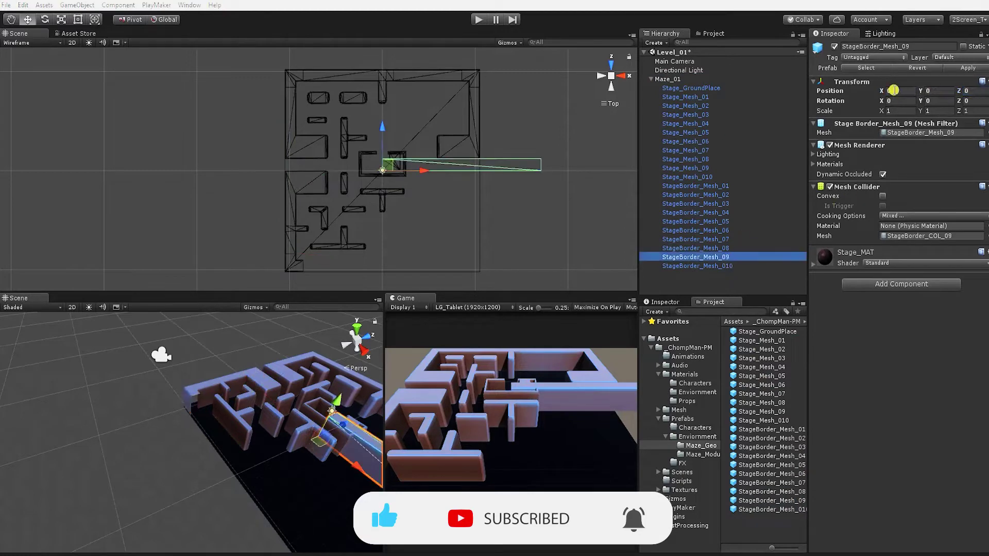
pyautogui.click(895, 91)
pyautogui.write('8.55')
pyautogui.click(971, 92)
pyautogui.write('10.2')
# Position StageBorder_Mesh_010 at X -8.55, Z 10.2.
pyautogui.click(715, 266)
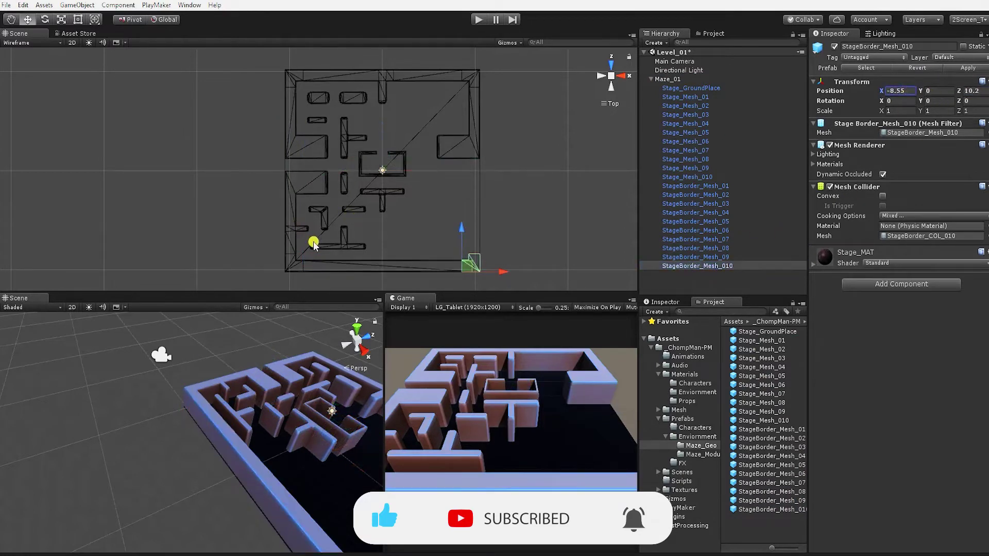
pyautogui.moveTo(278, 423); pyautogui.dragTo(222, 407, button='middle')
pyautogui.moveTo(222, 409)
pyautogui.keyDown('alt'); pyautogui.mouseDown()
pyautogui.moveTo(278, 381)
pyautogui.moveTo(154, 402)
pyautogui.moveTo(199, 411)
pyautogui.moveTo(191, 416)
pyautogui.moveTo(211, 407)
pyautogui.mouseUp(); pyautogui.keyUp('alt')
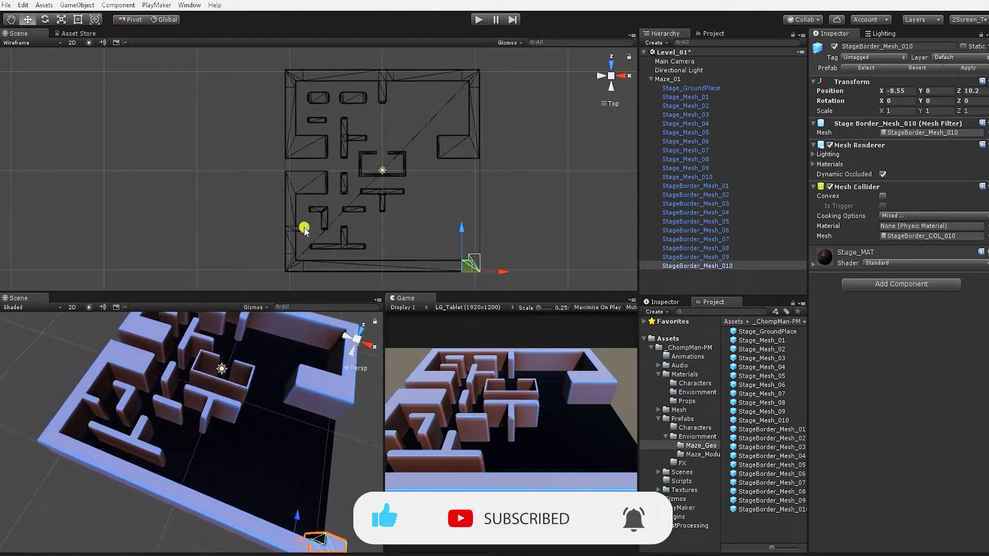
# Duplicate StageBorder_Mesh_07 and mirror the copy by setting its X scale to -1.
pyautogui.click(293, 250)
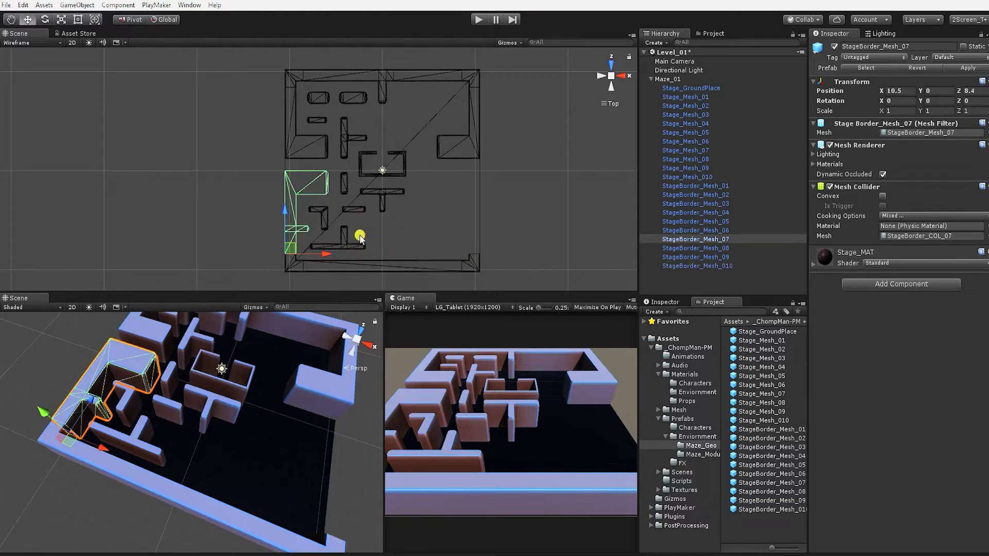
pyautogui.hotkey('ctrl', 'd')
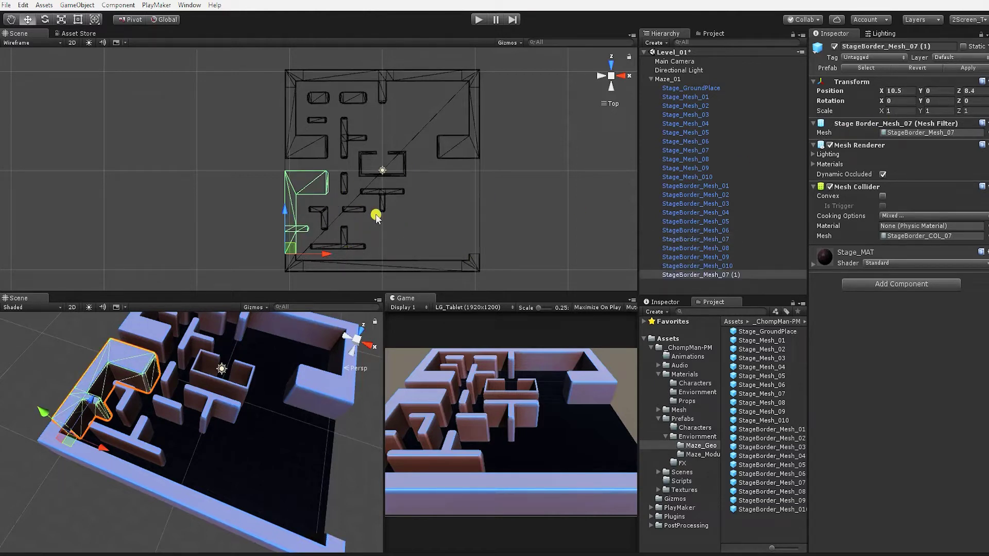
pyautogui.moveTo(347, 222); pyautogui.dragTo(311, 166, button='middle')
pyautogui.click(899, 112)
pyautogui.write('-1')
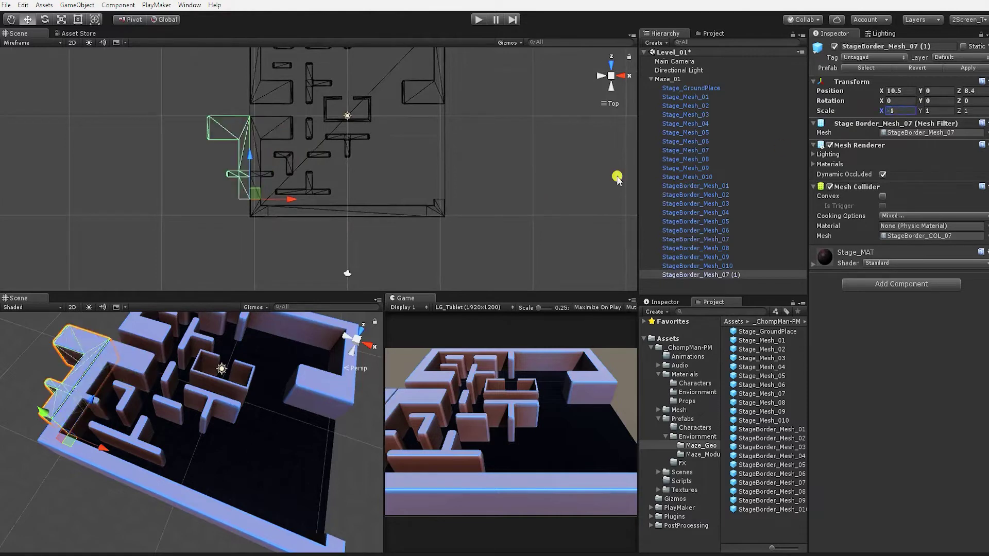
# Move the mirrored StageBorder_Mesh_07 copy to the opposite side of the maze at X -10.5, and deselect it.
pyautogui.scroll(1, 371, 170)
pyautogui.moveTo(371, 170); pyautogui.dragTo(380, 174, button='middle')
pyautogui.keyDown('alt'); pyautogui.moveTo(253, 451); pyautogui.dragTo(175, 417); pyautogui.keyUp('alt')
pyautogui.keyDown('alt'); pyautogui.moveTo(175, 417); pyautogui.dragTo(167, 376, button='middle'); pyautogui.keyUp('alt')
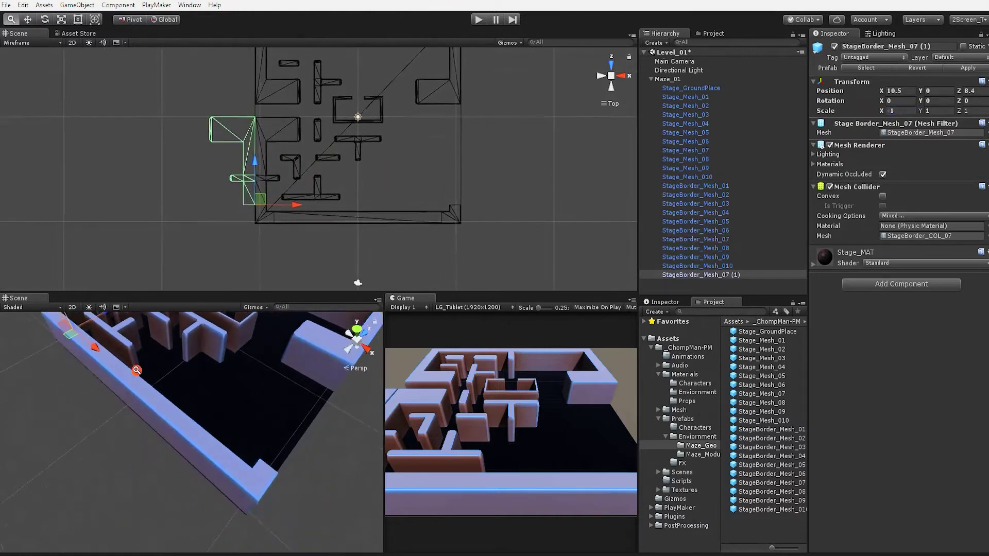
pyautogui.keyDown('alt'); pyautogui.moveTo(167, 376); pyautogui.dragTo(204, 478); pyautogui.keyUp('alt')
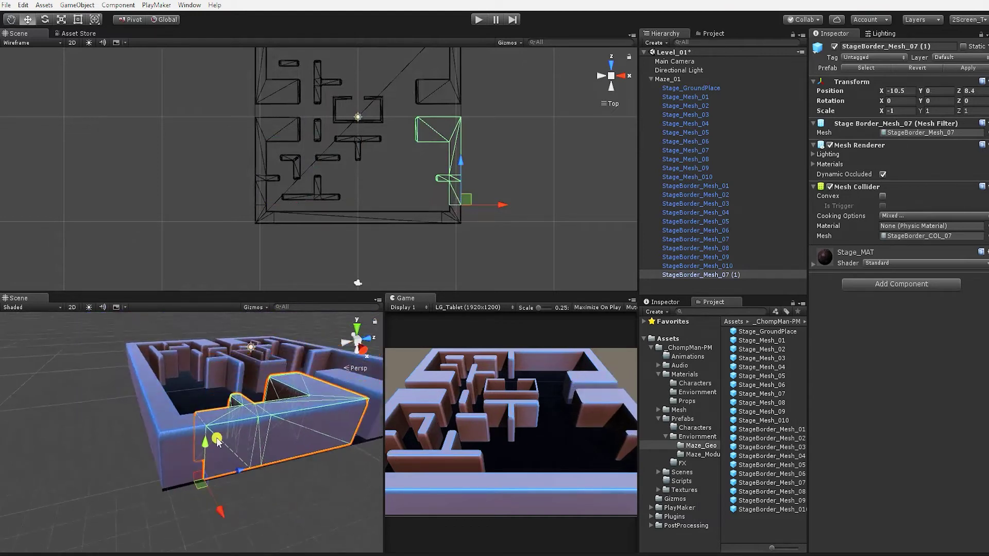
pyautogui.keyDown('alt'); pyautogui.moveTo(217, 422); pyautogui.dragTo(161, 451); pyautogui.keyUp('alt')
pyautogui.click(137, 477)
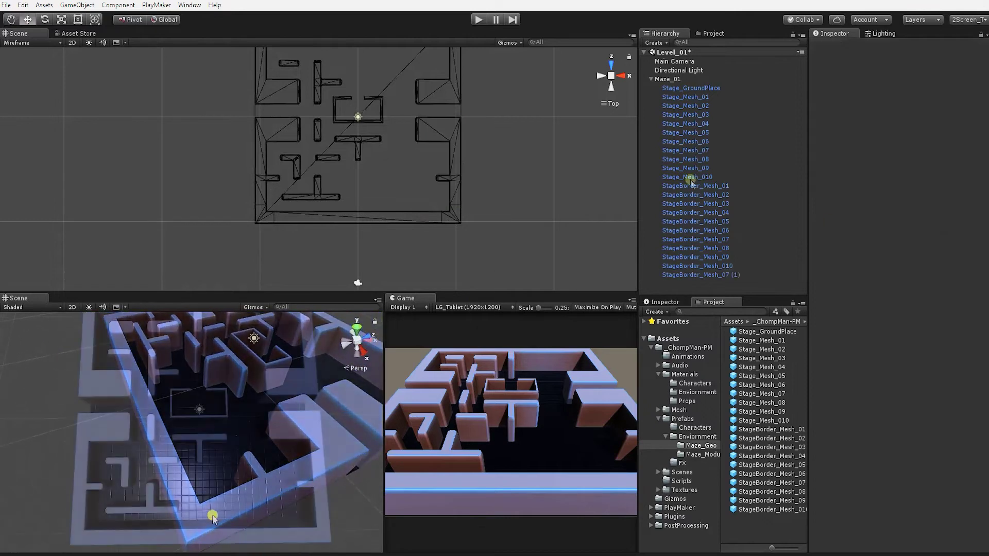
# Create an empty child object under Maze_01.
pyautogui.keyDown('alt'); pyautogui.moveTo(213, 516); pyautogui.dragTo(163, 407); pyautogui.keyUp('alt')
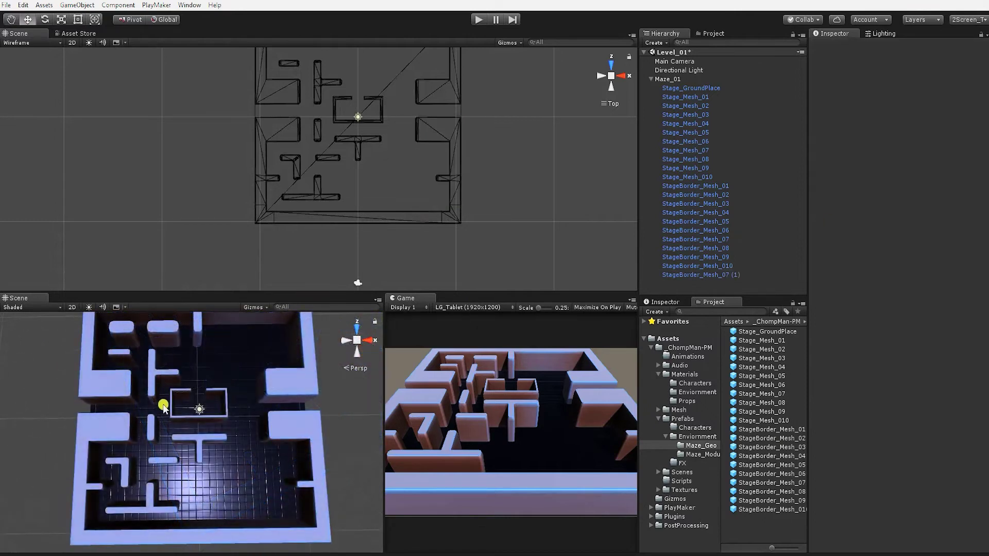
pyautogui.click(666, 79)
pyautogui.rightClick(674, 79)
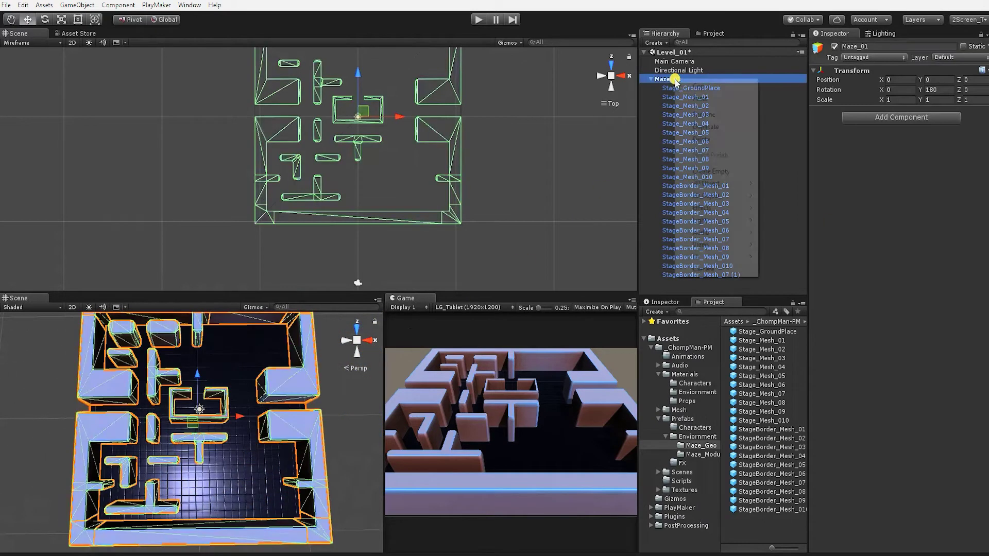
pyautogui.click(734, 176)
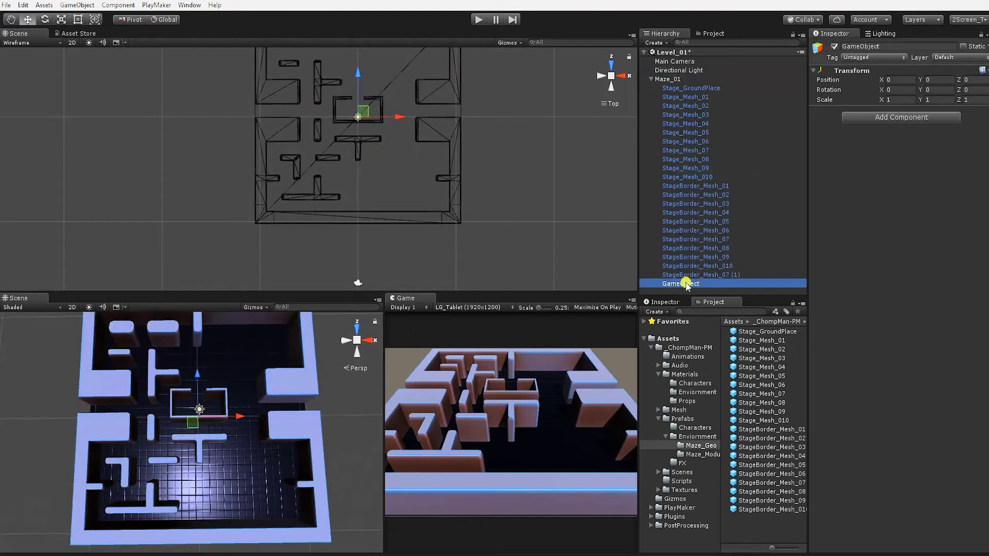
# Put Stage_Mesh_02 through Stage_Mesh_010 inside the new empty GameObject.
pyautogui.click(692, 97)
pyautogui.click(695, 113)
pyautogui.click(695, 106)
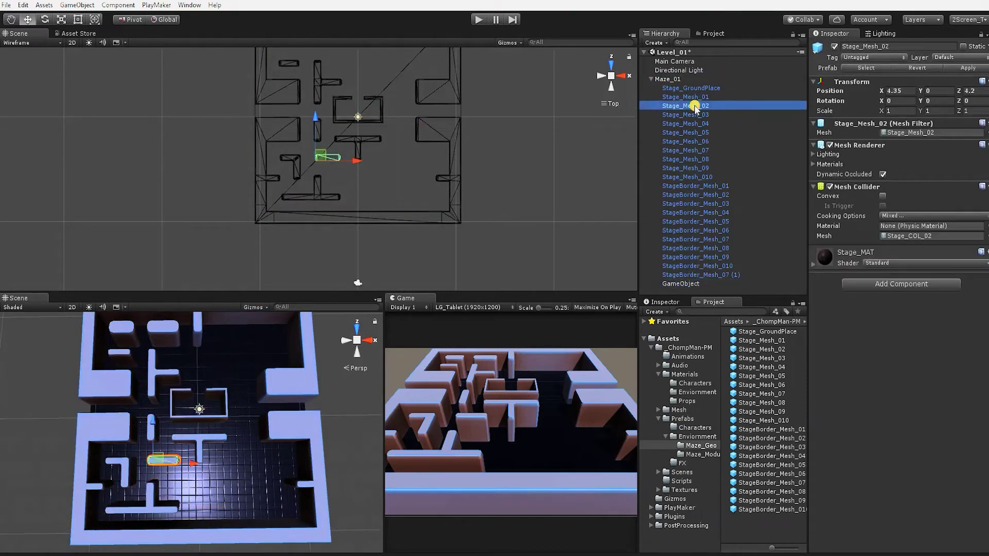
pyautogui.keyDown('shift'); pyautogui.click(702, 178); pyautogui.keyUp('shift')
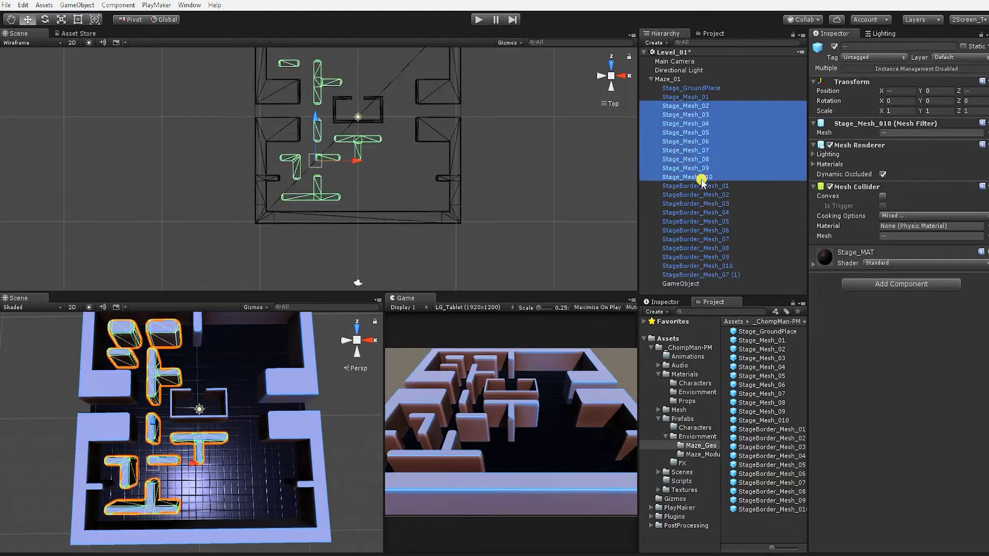
pyautogui.moveTo(702, 178); pyautogui.dragTo(704, 283)
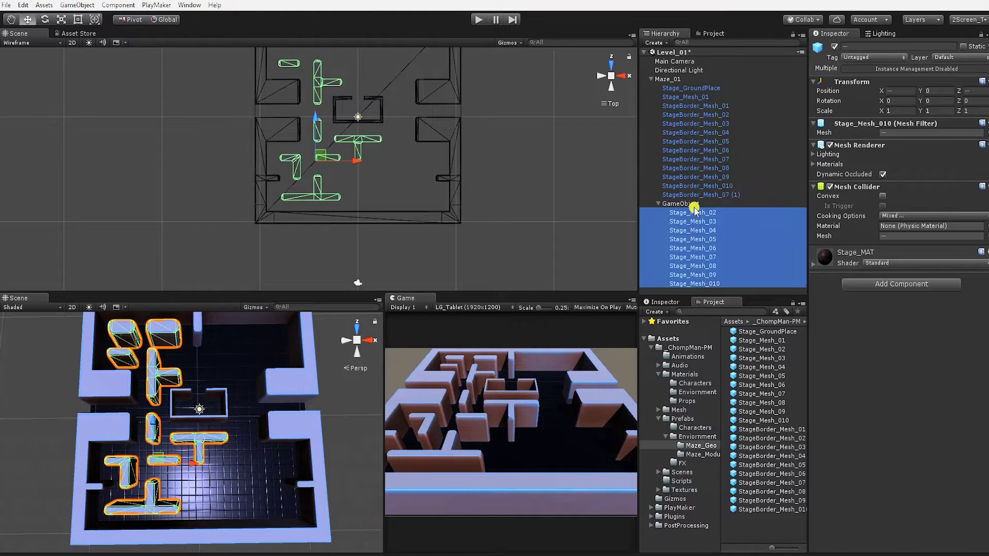
# Duplicate the GameObject group and mirror the copy to the opposite side of the maze with an X scale of -1.
pyautogui.click(661, 204)
pyautogui.click(676, 205)
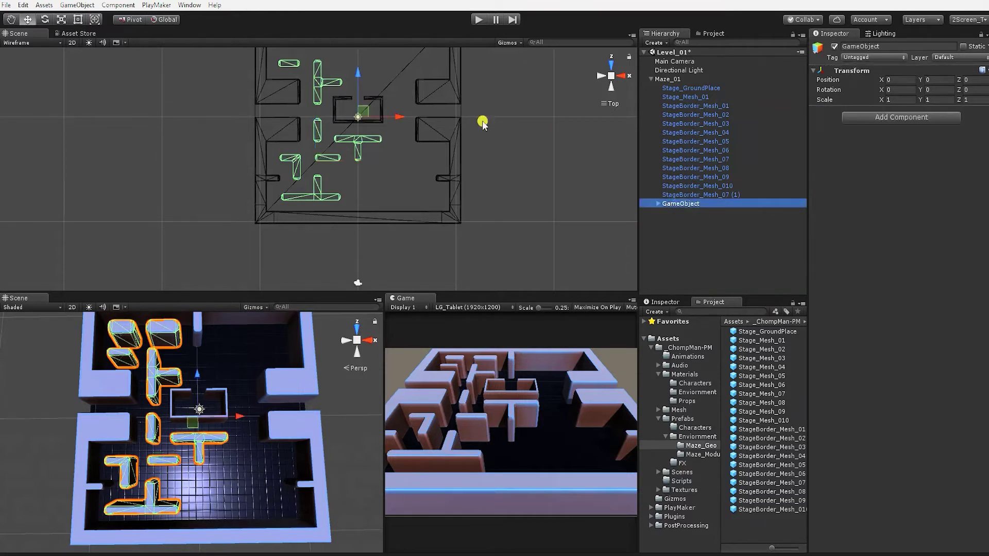
pyautogui.moveTo(505, 150); pyautogui.dragTo(508, 162, button='middle')
pyautogui.hotkey('ctrl', 'd')
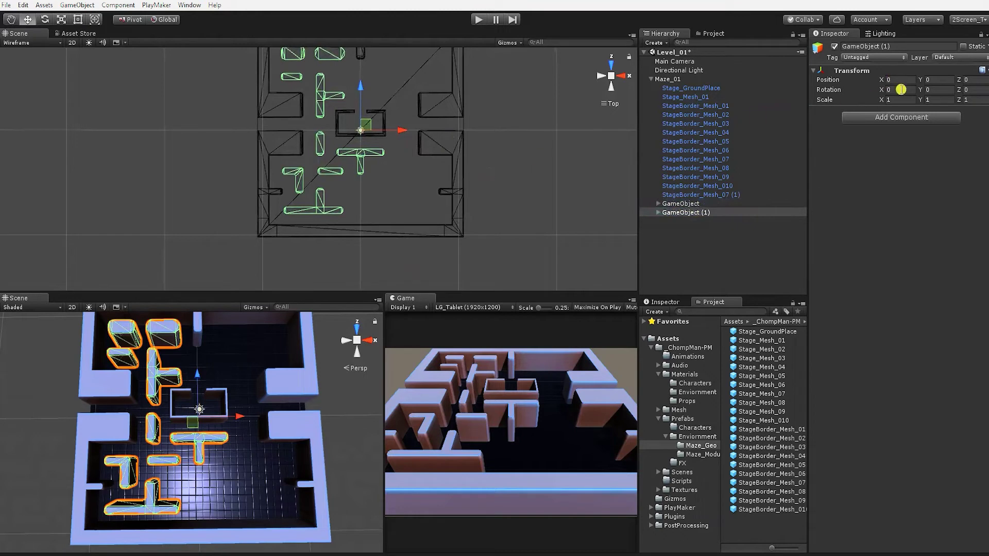
pyautogui.write('-1')
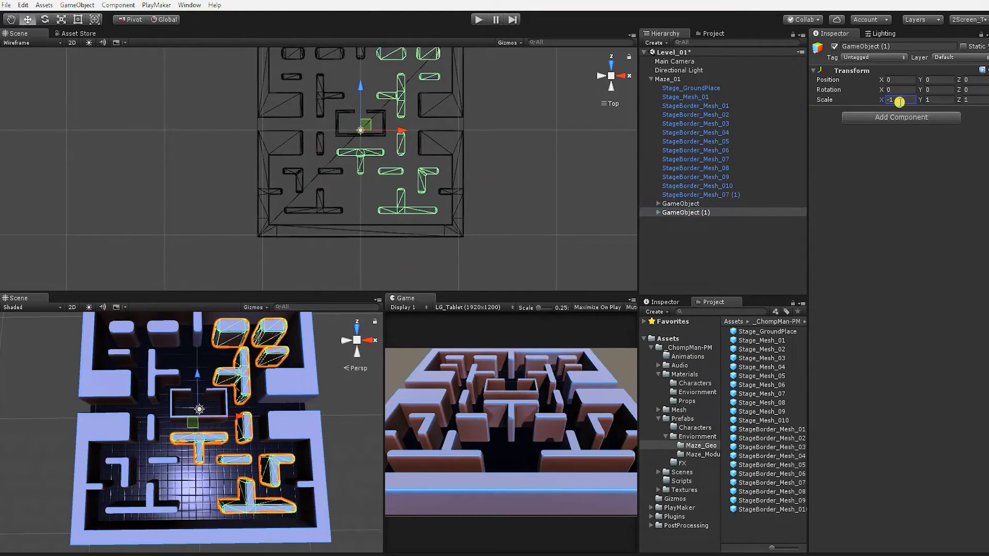
pyautogui.moveTo(493, 145); pyautogui.dragTo(546, 171, button='middle')
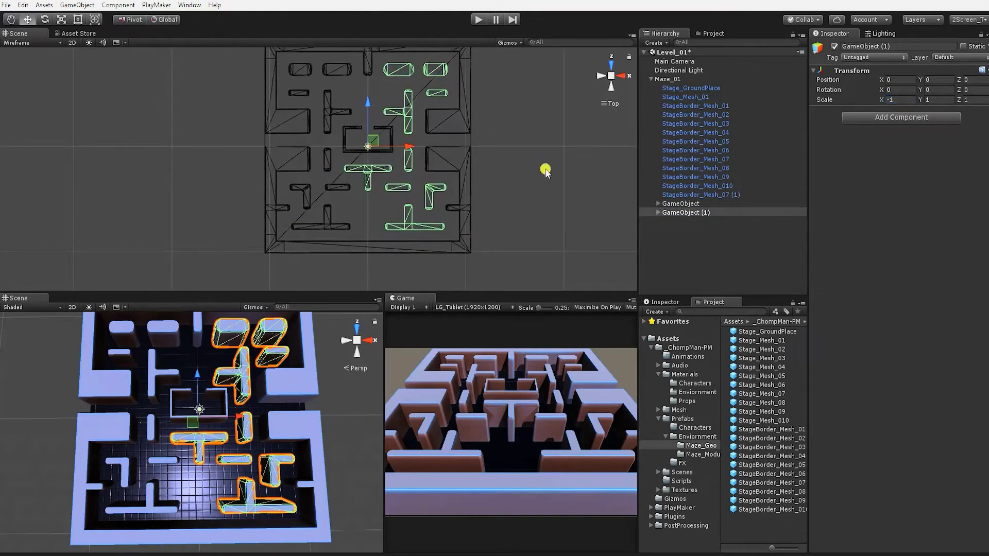
# Delete the redundant T-shaped Stage_Mesh_010 from the mirrored GameObject (1) group.
pyautogui.click(659, 212)
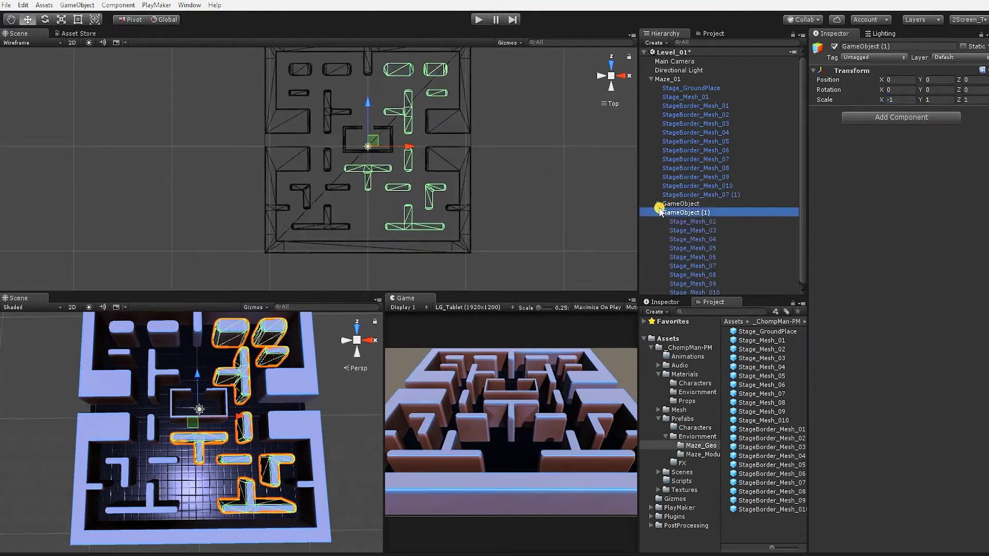
pyautogui.click(706, 222)
pyautogui.press('Down')
pyautogui.press('Down')
pyautogui.press('Down')
pyautogui.press('Down')
pyautogui.press('Down')
pyautogui.press('Down')
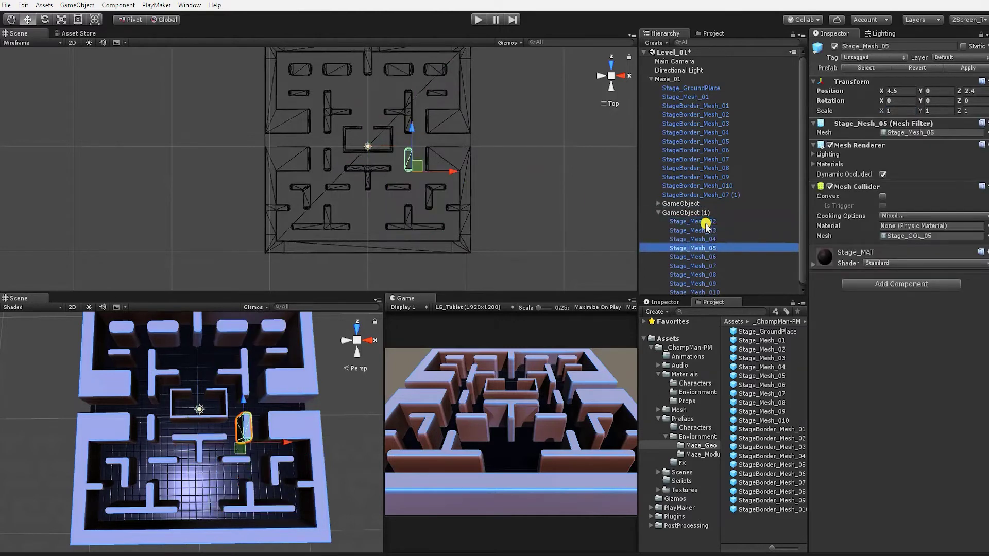
pyautogui.press('Down')
pyautogui.press('Down')
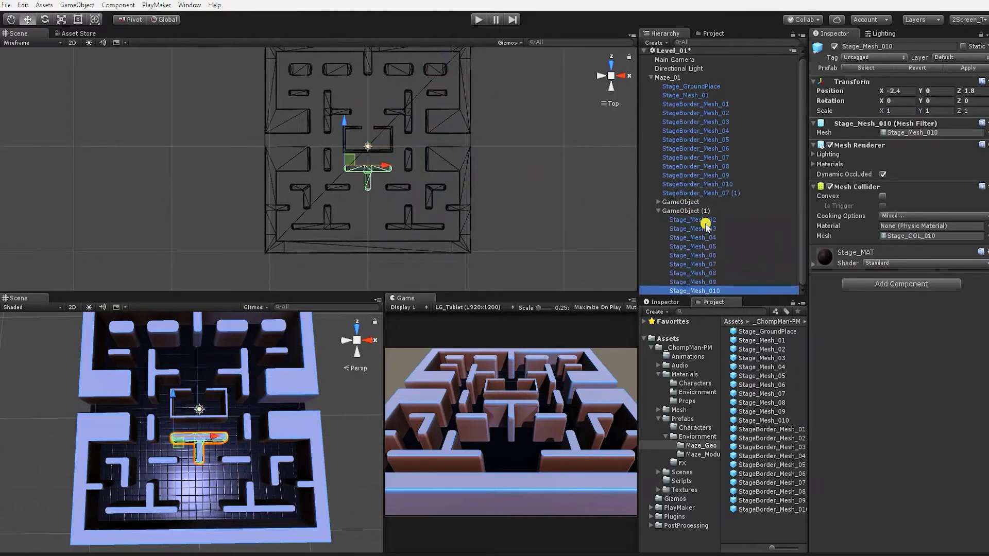
pyautogui.press('Delete')
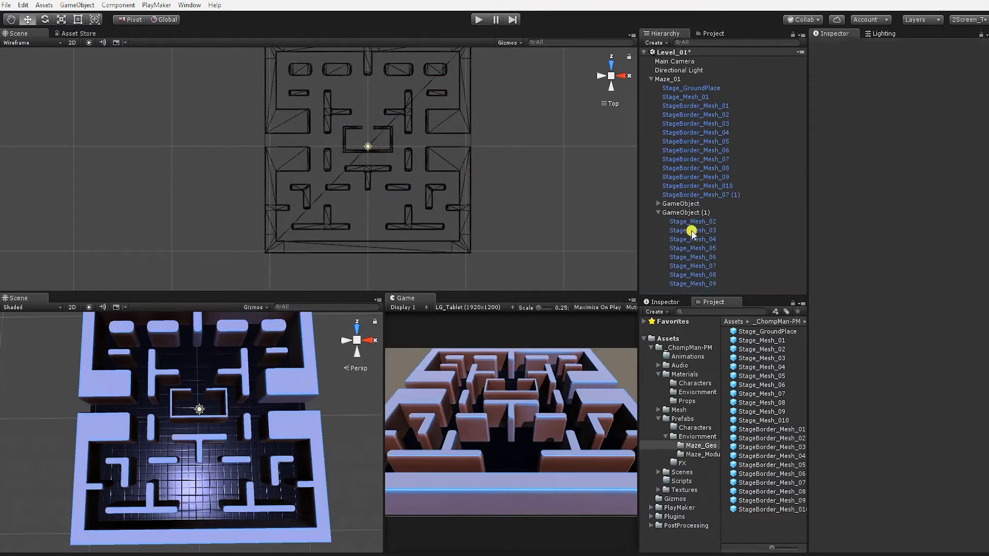
# Move the mirrored Stage_Mesh_02 through Stage_Mesh_09 out of GameObject (1) directly under Maze_01.
pyautogui.click(691, 221)
pyautogui.keyDown('shift'); pyautogui.click(693, 284); pyautogui.keyUp('shift')
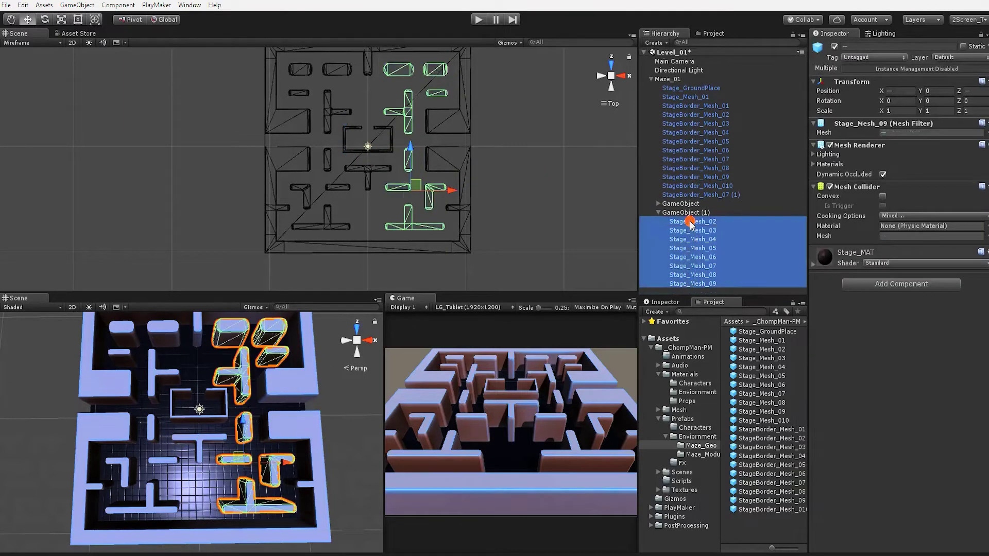
pyautogui.moveTo(691, 223); pyautogui.dragTo(667, 81)
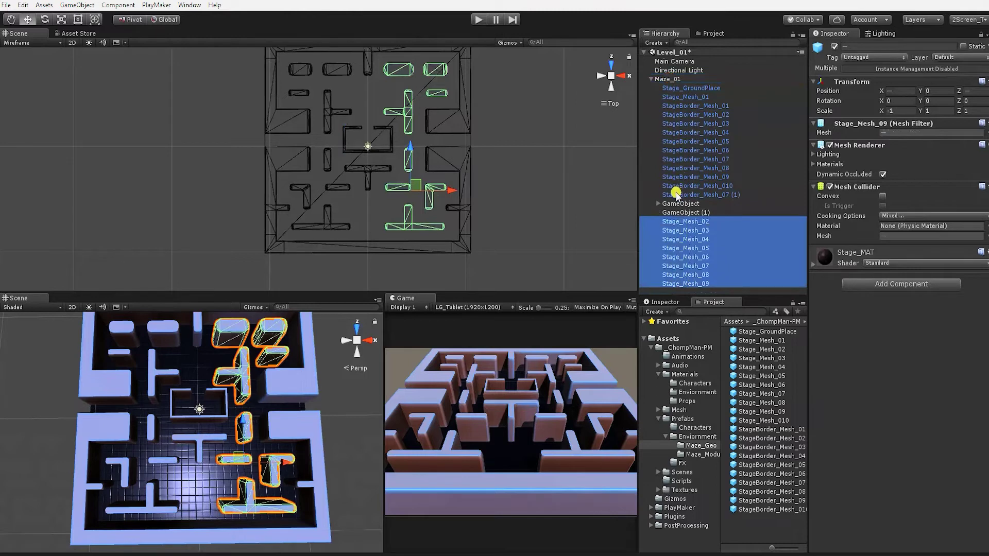
# Move the original Stage_Mesh_02 through Stage_Mesh_010 out of GameObject directly under Maze_01.
pyautogui.click(664, 204)
pyautogui.click(658, 204)
pyautogui.click(688, 211)
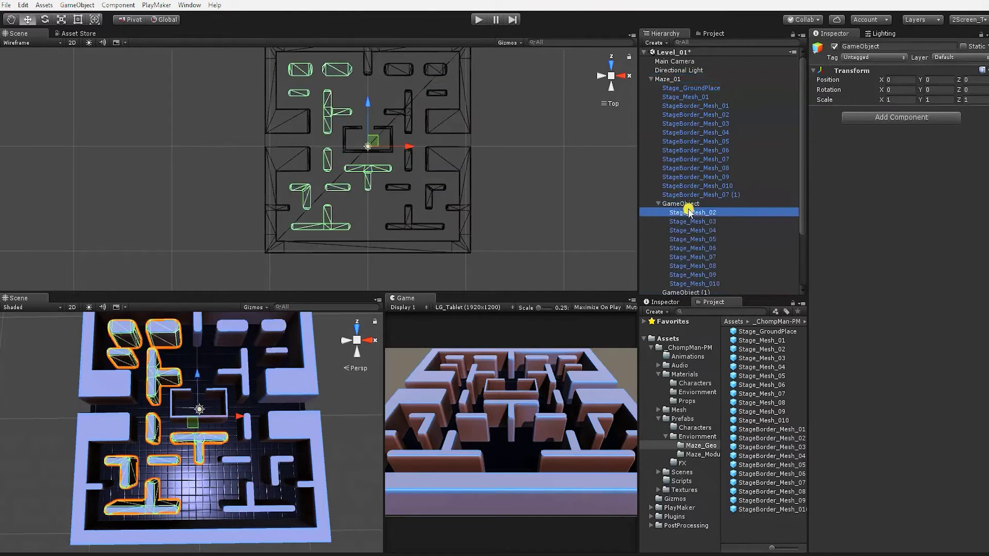
pyautogui.keyDown('shift'); pyautogui.click(691, 284); pyautogui.keyUp('shift')
pyautogui.moveTo(683, 212); pyautogui.dragTo(665, 80)
# Delete the two emptied group objects, GameObject and GameObject (1).
pyautogui.click(688, 131)
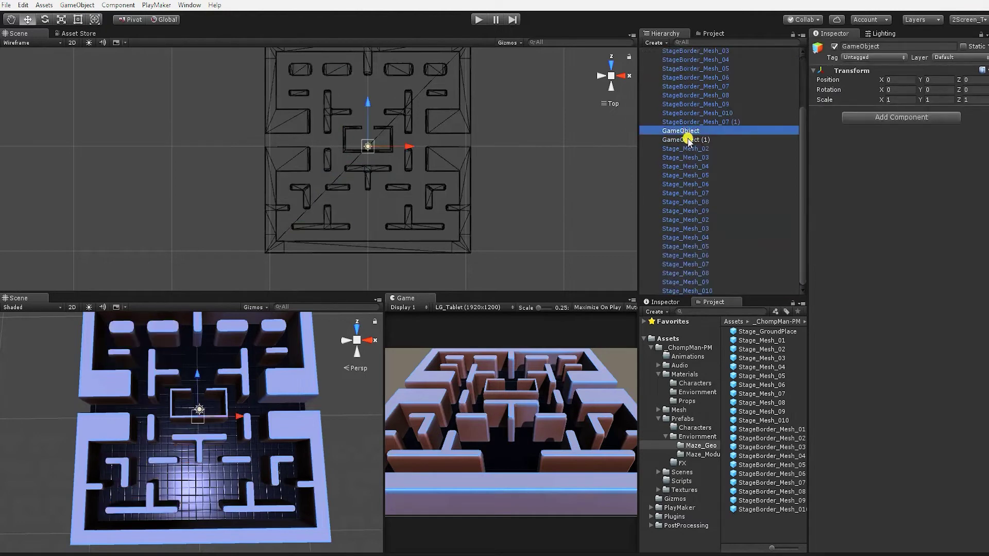
pyautogui.keyDown('shift'); pyautogui.click(688, 140); pyautogui.keyUp('shift')
pyautogui.press('Delete')
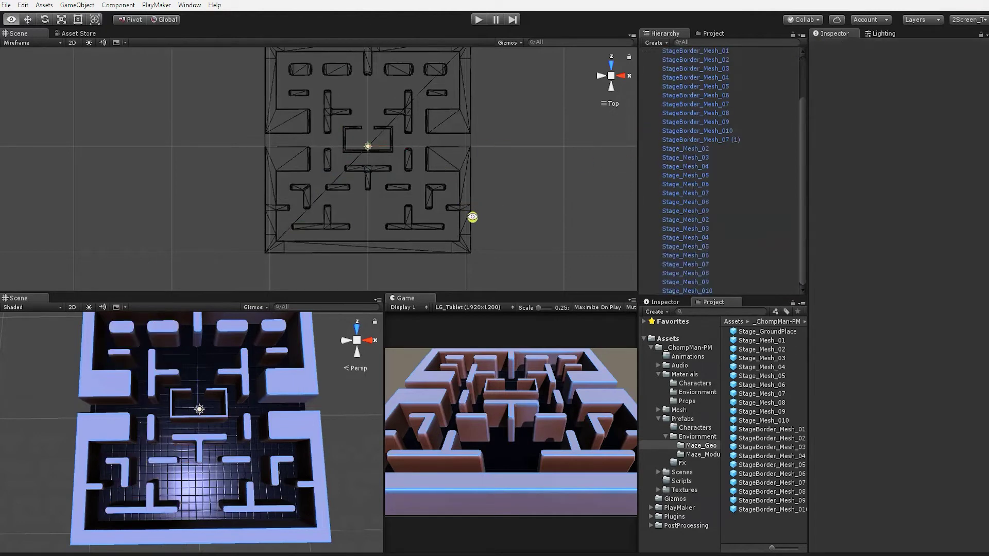
# Place a copy of the mirrored Stage_Mesh_07 block in the lower middle of the maze at about X -1.06, Z 6.34.
pyautogui.moveTo(436, 171); pyautogui.dragTo(442, 196, button='middle')
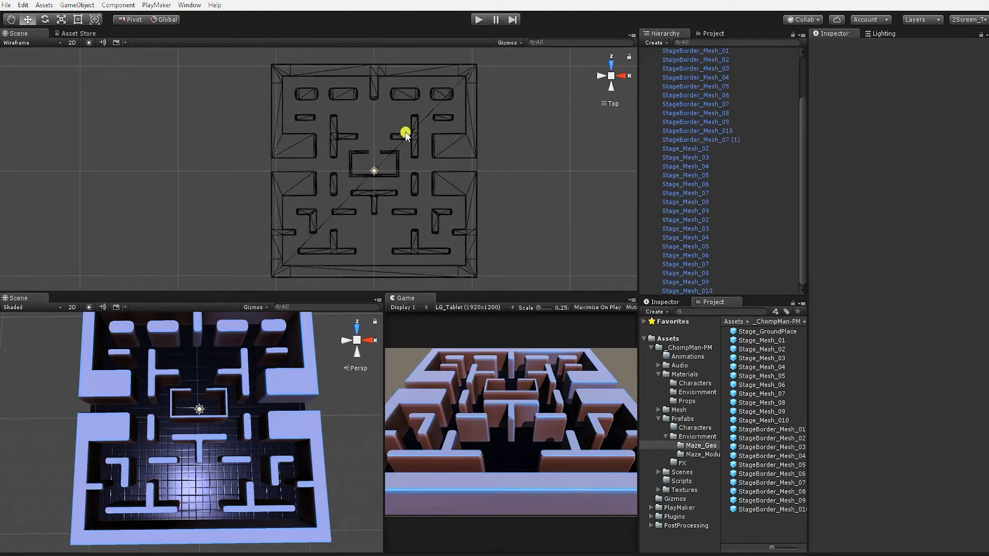
pyautogui.click(442, 118)
pyautogui.moveTo(452, 120); pyautogui.dragTo(390, 235)
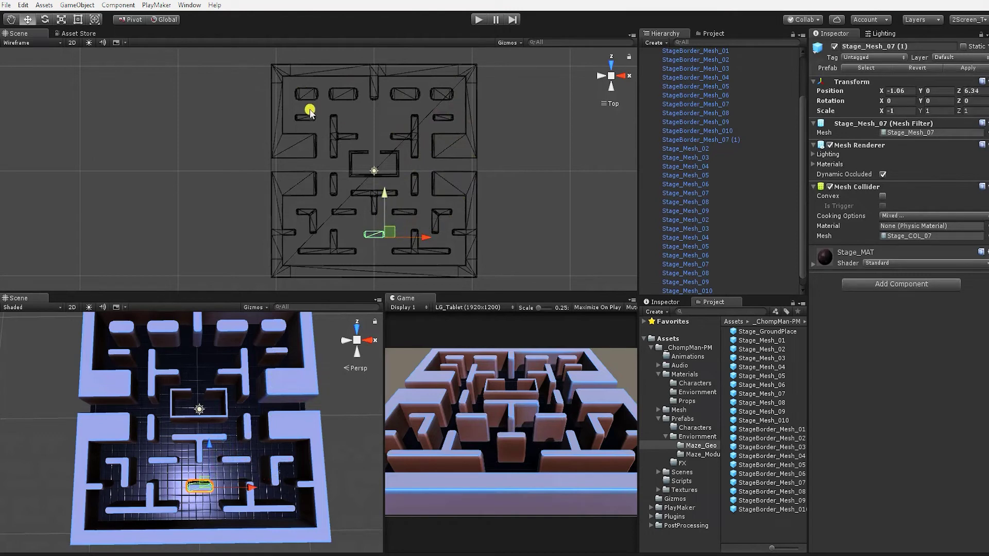
pyautogui.click(333, 101)
pyautogui.press('r')
pyautogui.moveTo(332, 144); pyautogui.dragTo(330, 159)
pyautogui.press('w')
pyautogui.hotkey('ctrl', 'z')
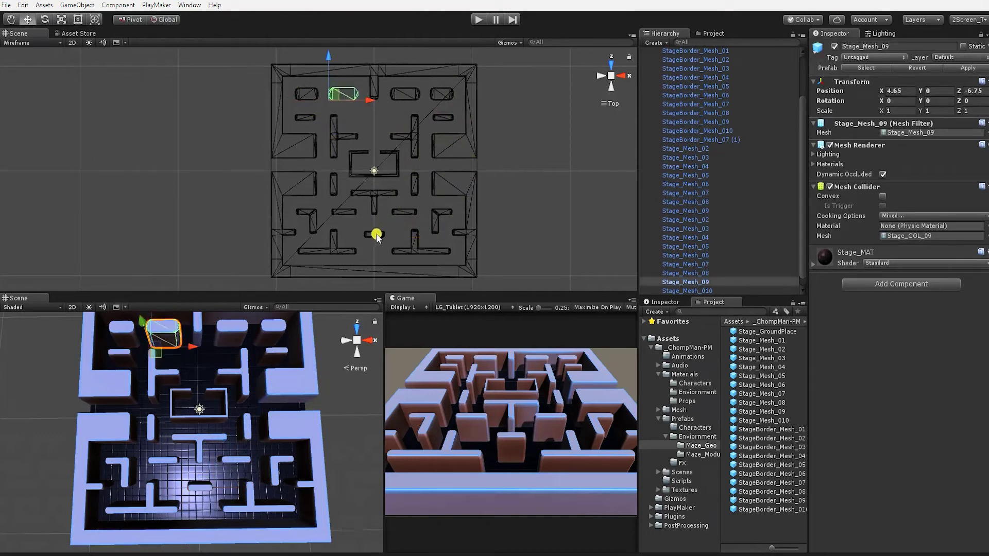
# Duplicate the lower-middle Stage_Mesh_07 block and place the copy above the centre box at about Z -4.27.
pyautogui.click(379, 227)
pyautogui.moveTo(384, 214); pyautogui.dragTo(373, 98)
pyautogui.hotkey('ctrl', 'd')
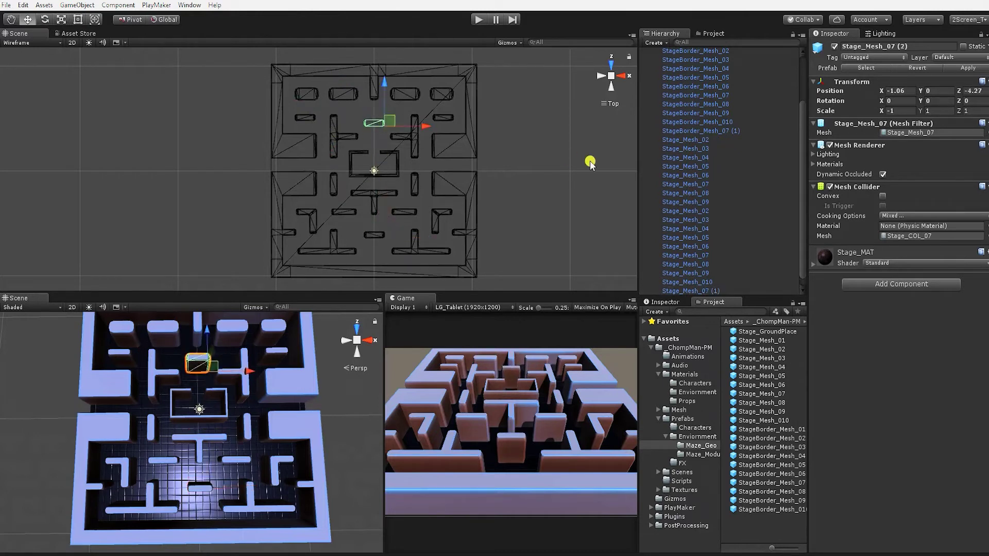
# Add the Stage_ModularMesh_01 prefab to Maze_01 and move it below the centre box to about Z 4.91.
pyautogui.click(701, 457)
pyautogui.click(770, 332)
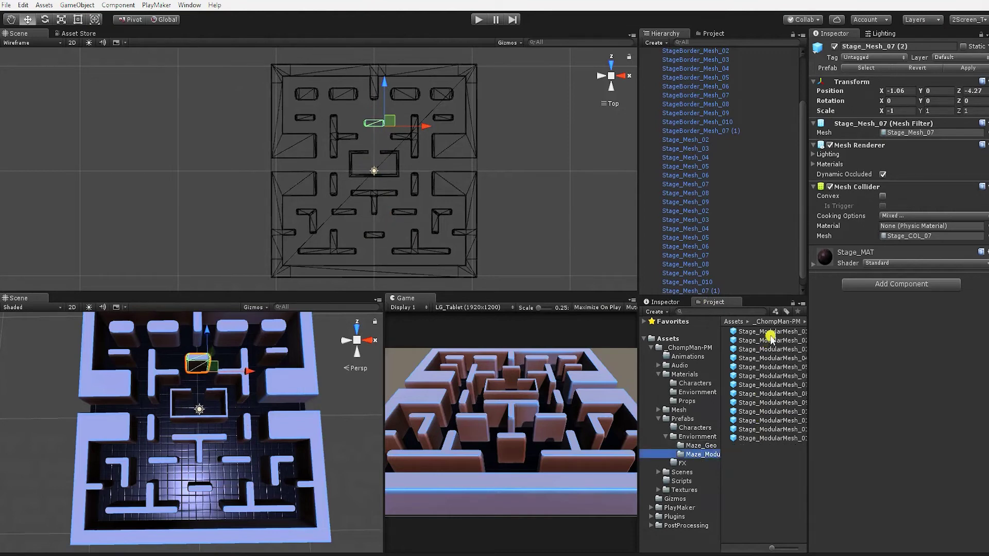
pyautogui.moveTo(864, 384); pyautogui.dragTo(886, 394)
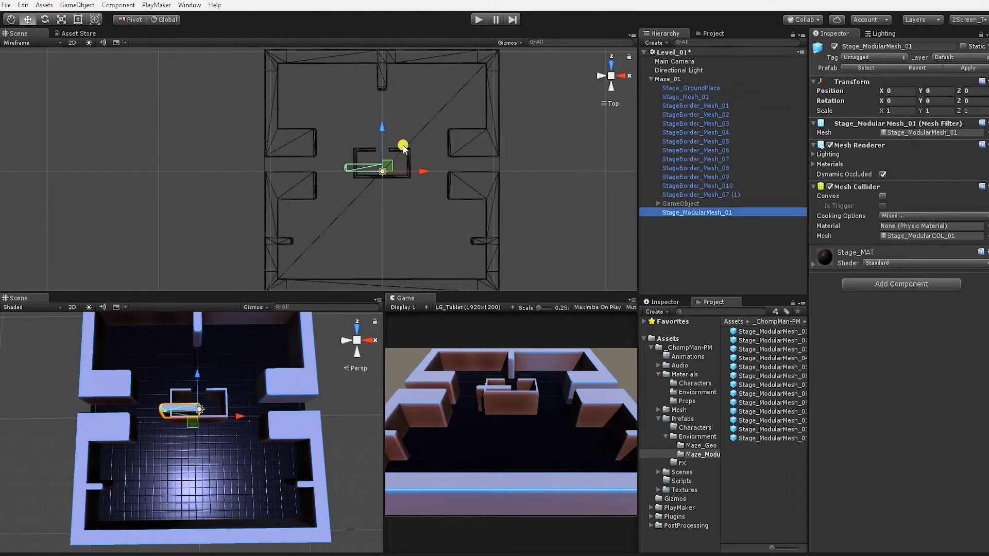
pyautogui.moveTo(382, 155); pyautogui.dragTo(382, 211)
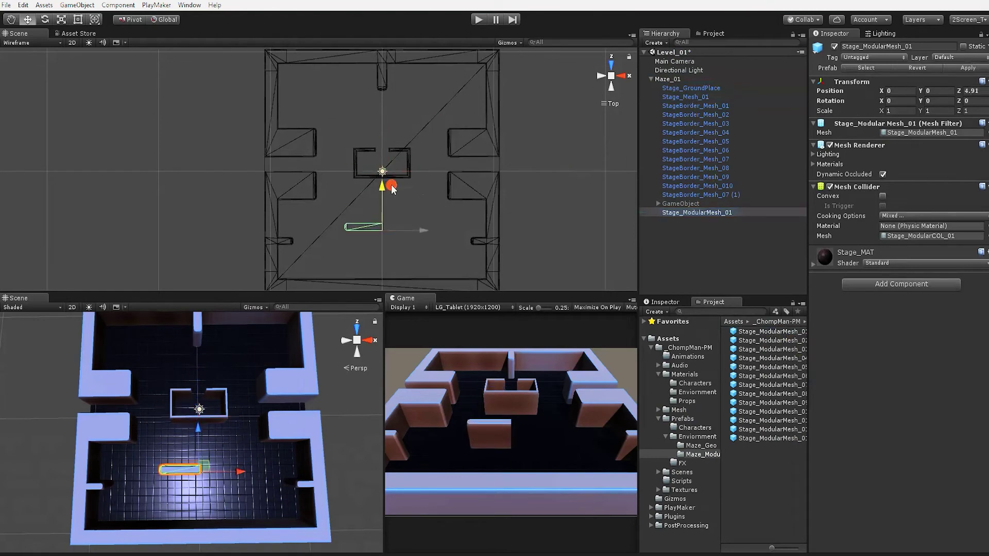
# Add Stage_ModularMesh_02 to Maze_01 and vertex-snap it to the open end of Stage_ModularMesh_01.
pyautogui.moveTo(772, 341); pyautogui.dragTo(672, 80)
pyautogui.press('f')
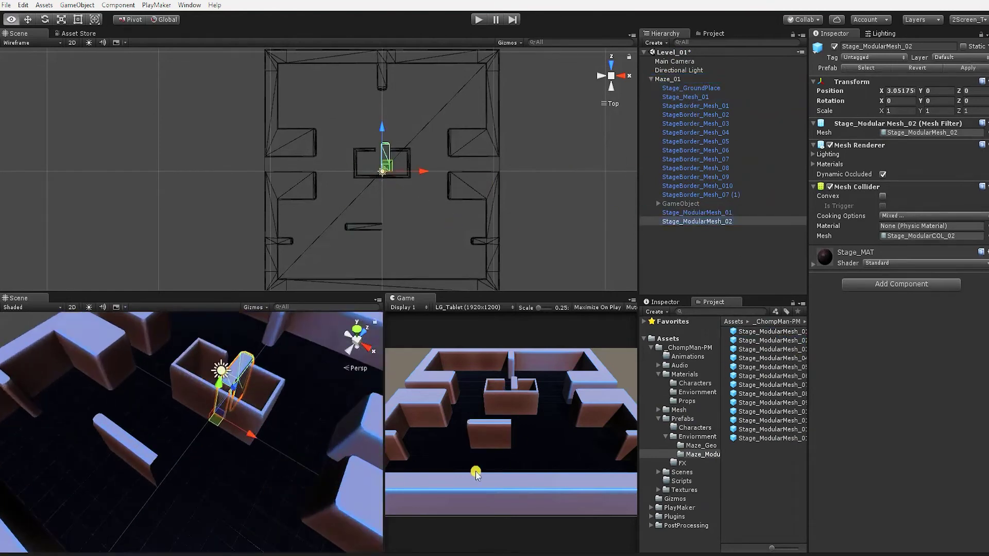
pyautogui.keyDown('alt'); pyautogui.moveTo(214, 424); pyautogui.dragTo(155, 456); pyautogui.keyUp('alt')
pyautogui.press('v')
pyautogui.moveTo(157, 456); pyautogui.dragTo(211, 458, button='middle')
pyautogui.scroll(1, 320, 247)
pyautogui.scroll(3, 178, 438)
pyautogui.press('v')
pyautogui.moveTo(197, 458); pyautogui.dragTo(178, 464)
pyautogui.scroll(2, 366, 206)
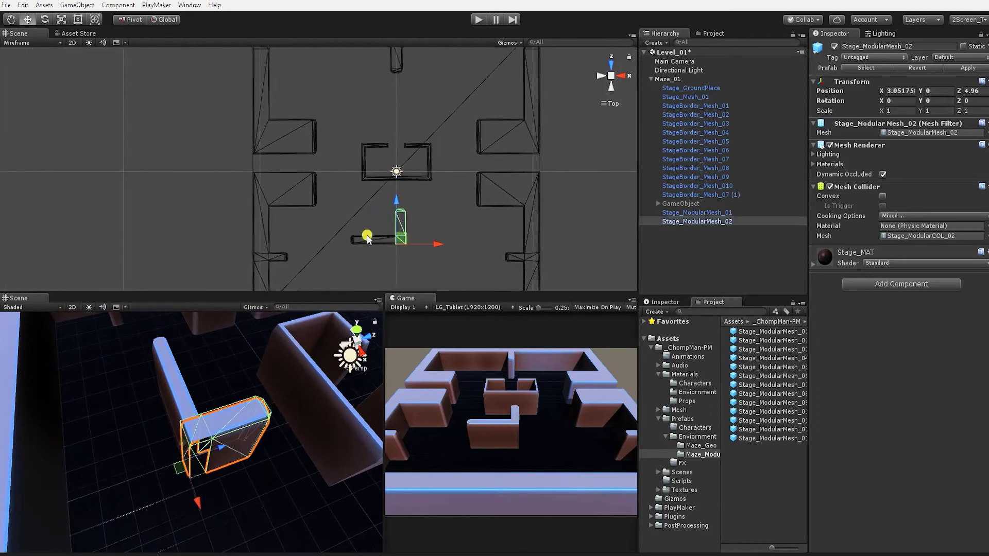
# Duplicate Stage_ModularMesh_01, mirror the copy with an X scale of -1, and vertex-snap it to the other side of Stage_ModularMesh_02.
pyautogui.click(366, 237)
pyautogui.scroll(3, 515, 273)
pyautogui.moveTo(534, 289); pyautogui.dragTo(505, 258, button='middle')
pyautogui.scroll(2, 485, 253)
pyautogui.hotkey('ctrl', 'd')
pyautogui.click(895, 111)
pyautogui.write('-1')
pyautogui.keyDown('alt'); pyautogui.moveTo(483, 231); pyautogui.dragTo(508, 229, button='right'); pyautogui.keyUp('alt')
pyautogui.press('v')
pyautogui.moveTo(185, 470); pyautogui.dragTo(190, 476)
pyautogui.click(487, 230)
pyautogui.scroll(-1, 487, 230)
pyautogui.scroll(-3, 170, 417)
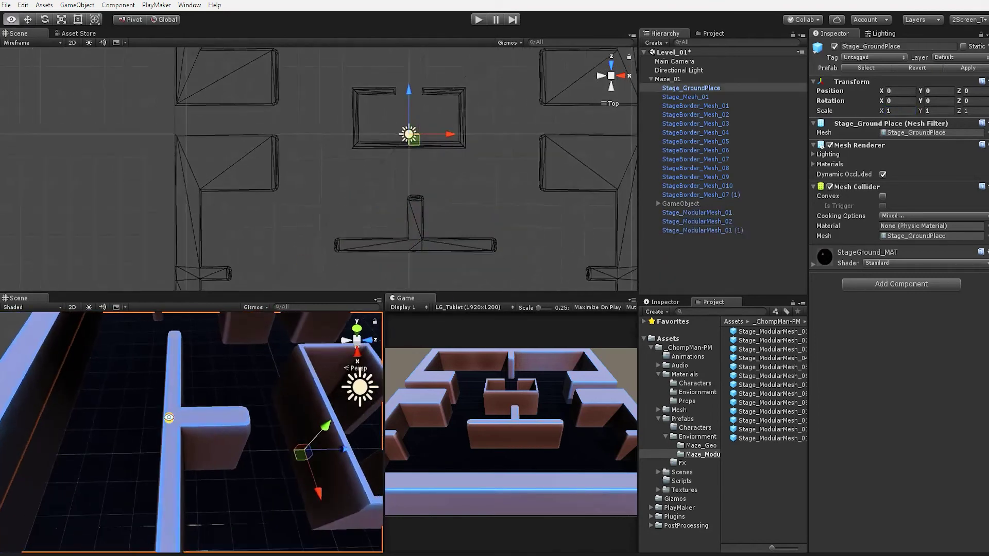
# Replace the mirrored Stage_ModularMesh_01 arm of the T-shaped wall with the shorter Stage_ModularMesh_03 prefab.
pyautogui.keyDown('alt'); pyautogui.moveTo(170, 417); pyautogui.dragTo(187, 453); pyautogui.keyUp('alt')
pyautogui.click(247, 480)
pyautogui.moveTo(770, 348); pyautogui.dragTo(442, 222)
pyautogui.click(443, 249)
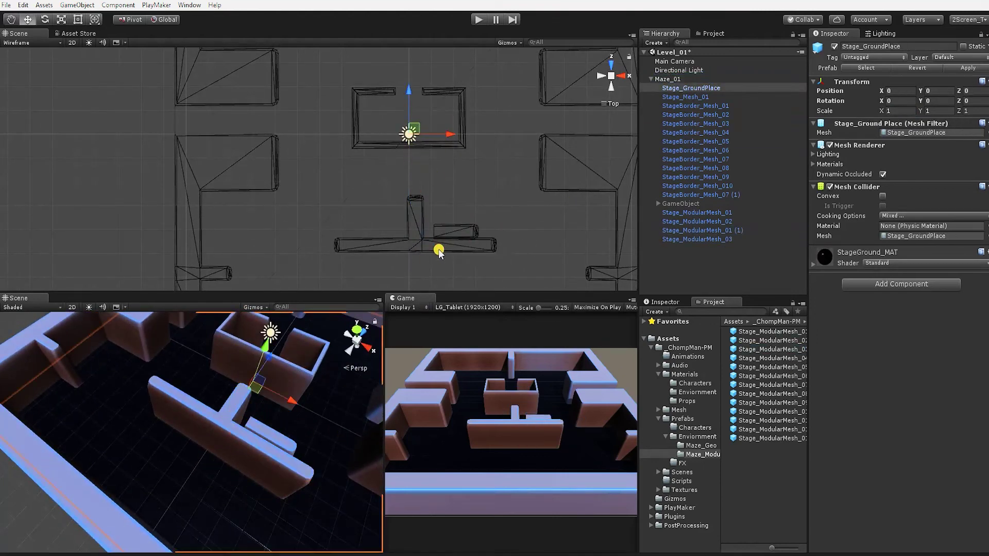
pyautogui.moveTo(236, 464); pyautogui.dragTo(220, 456)
pyautogui.click(193, 448)
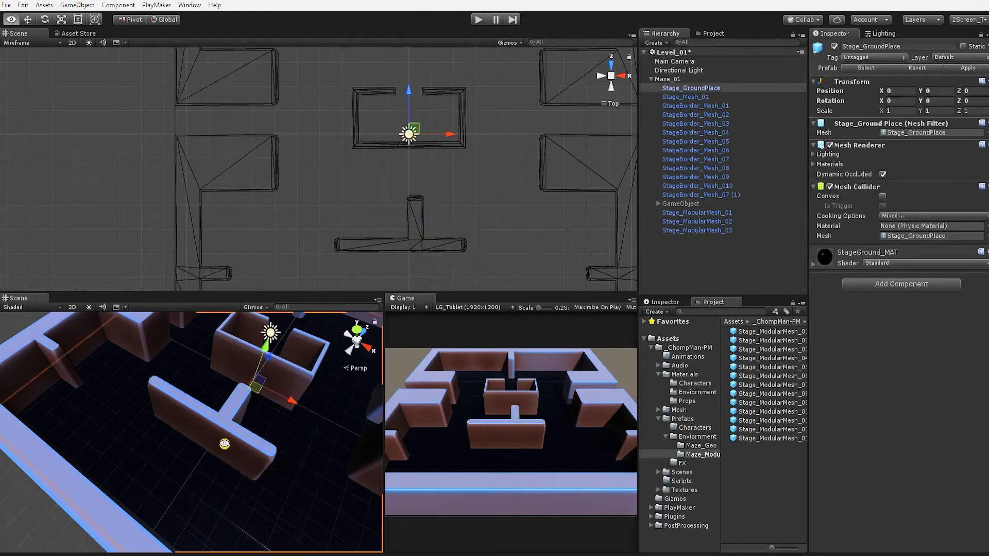
# Add the Stage_ModularMesh_04 prefab to Maze_01.
pyautogui.scroll(-3, 191, 437)
pyautogui.click(177, 413)
pyautogui.moveTo(243, 469); pyautogui.dragTo(208, 449, button='middle')
pyautogui.keyDown('alt'); pyautogui.moveTo(208, 449); pyautogui.dragTo(258, 437); pyautogui.keyUp('alt')
pyautogui.moveTo(779, 359); pyautogui.dragTo(685, 80)
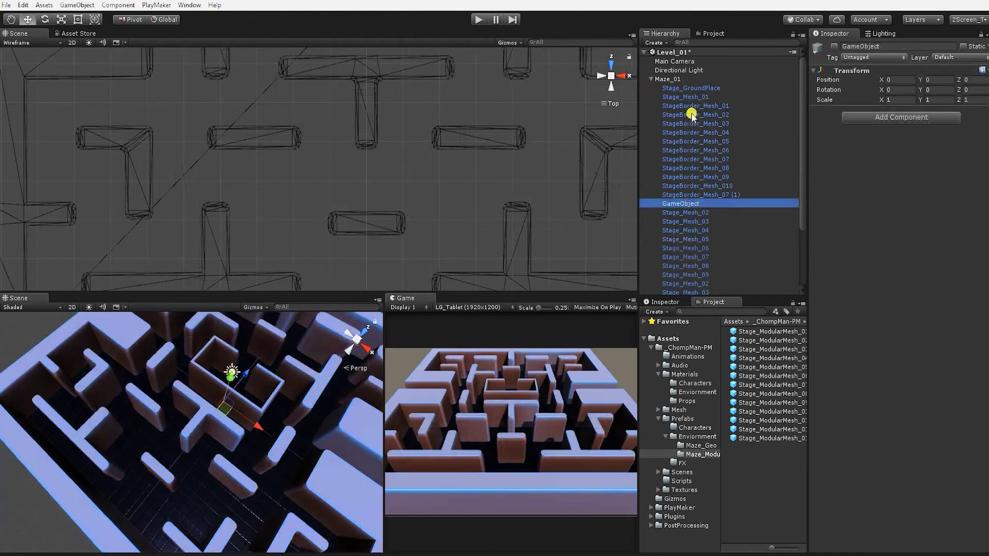
# Duplicate the inactive GameObject under Maze_01.
pyautogui.click(699, 100)
pyautogui.click(699, 105)
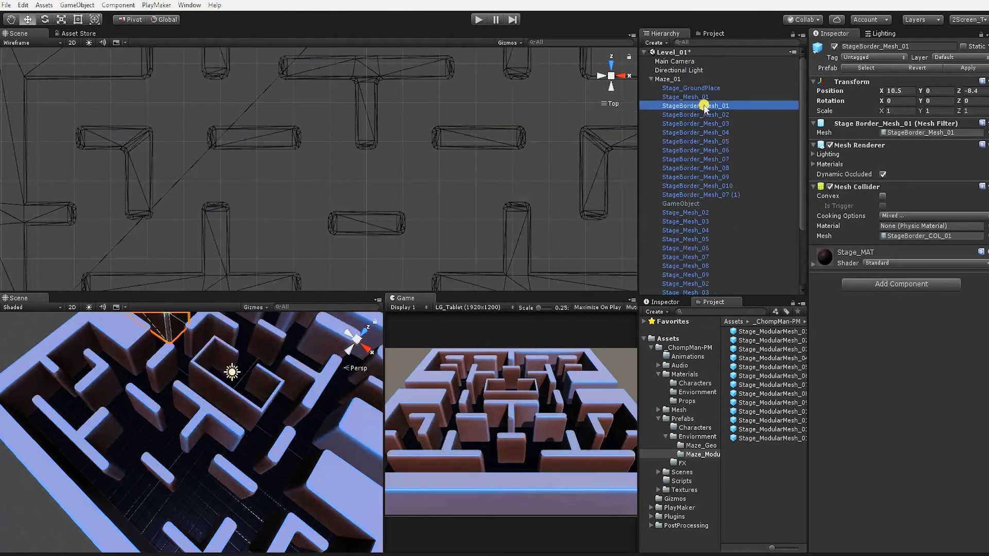
pyautogui.click(702, 107)
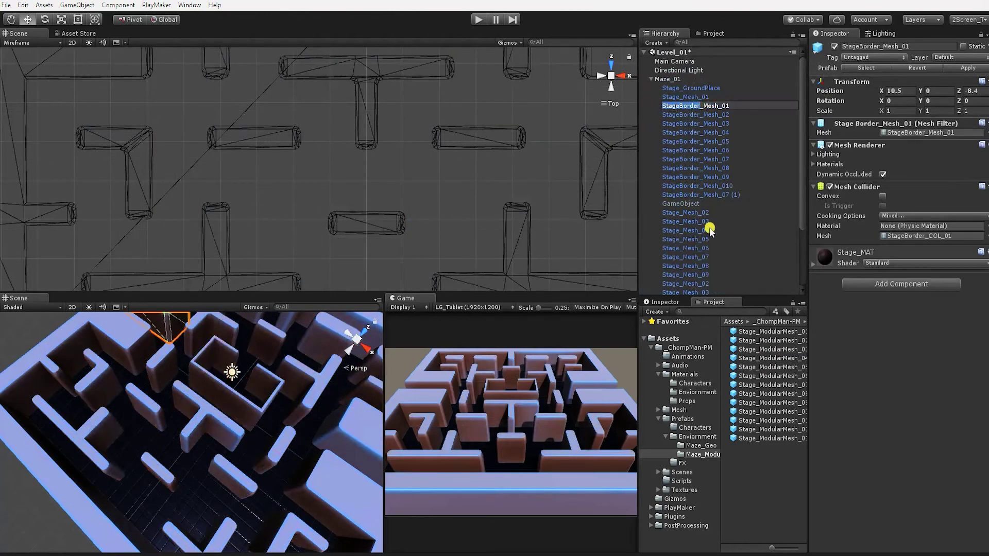
pyautogui.click(686, 204)
pyautogui.hotkey('ctrl', 'd')
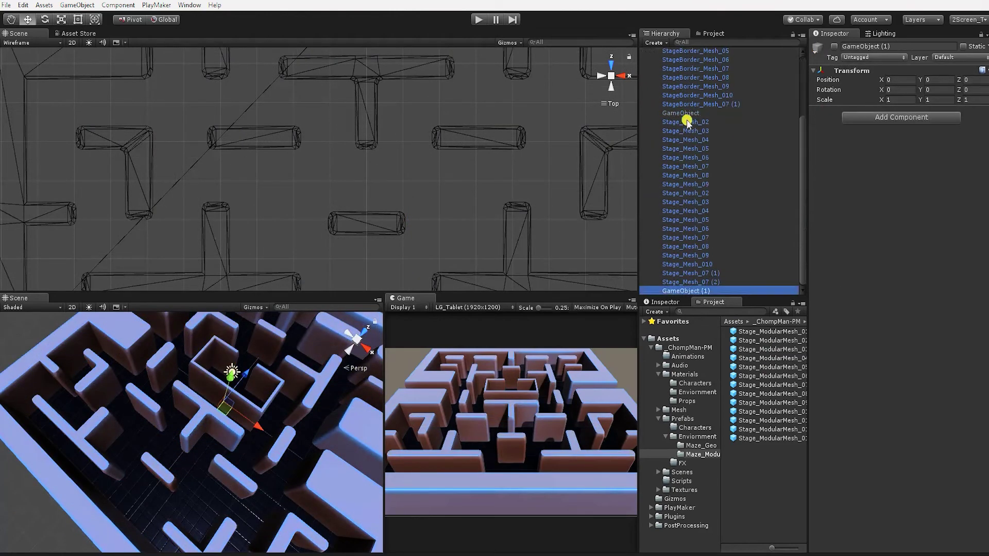
# Activate both empty GameObjects under Maze_01 and rename the first one StageBorders.
pyautogui.keyDown('ctrl'); pyautogui.click(700, 112); pyautogui.keyUp('ctrl')
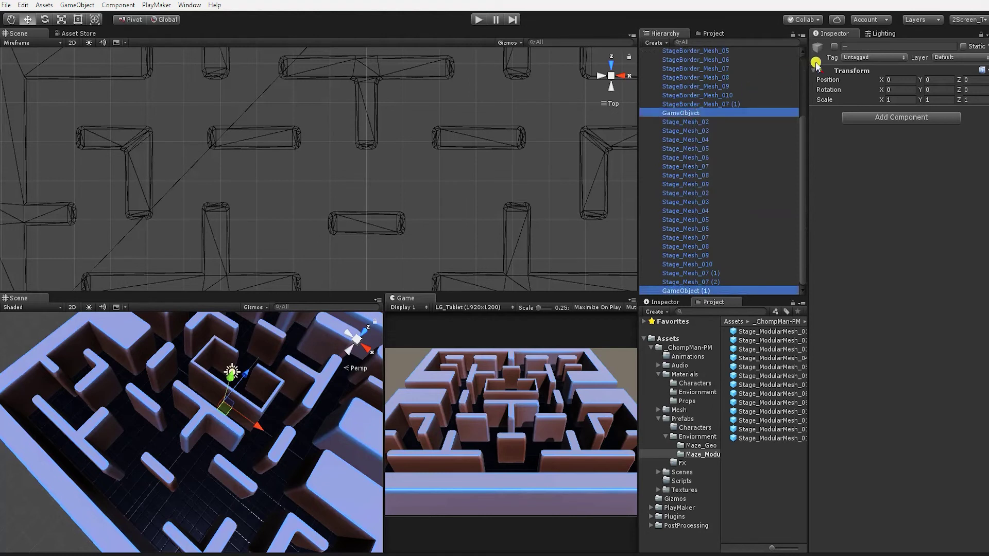
pyautogui.click(703, 112)
pyautogui.scroll(3, 701, 124)
pyautogui.click(907, 47)
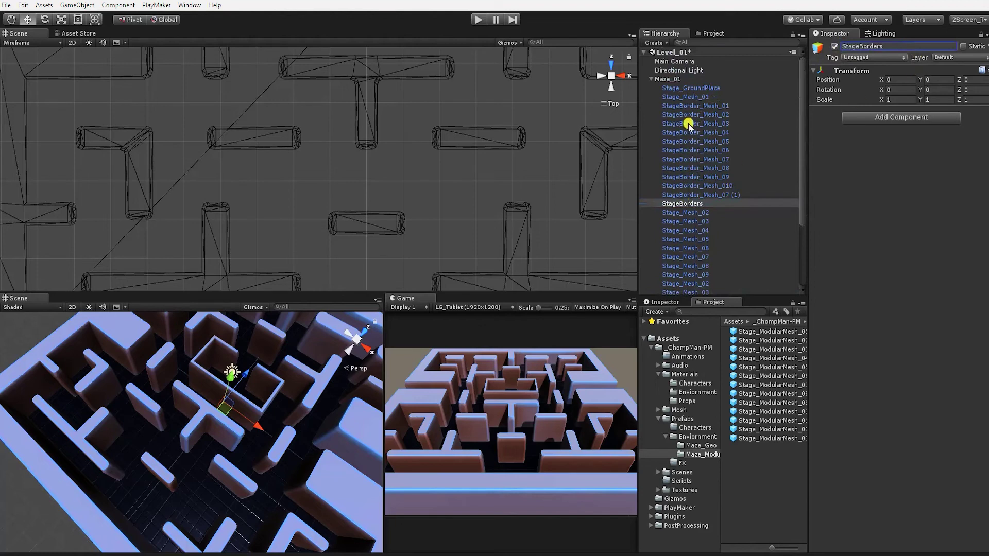
# Parent all border meshes, from StageBorder_Mesh_01 through StageBorder_Mesh_07 (1), under StageBorders and collapse the group.
pyautogui.click(697, 105)
pyautogui.keyDown('shift'); pyautogui.click(701, 195); pyautogui.keyUp('shift')
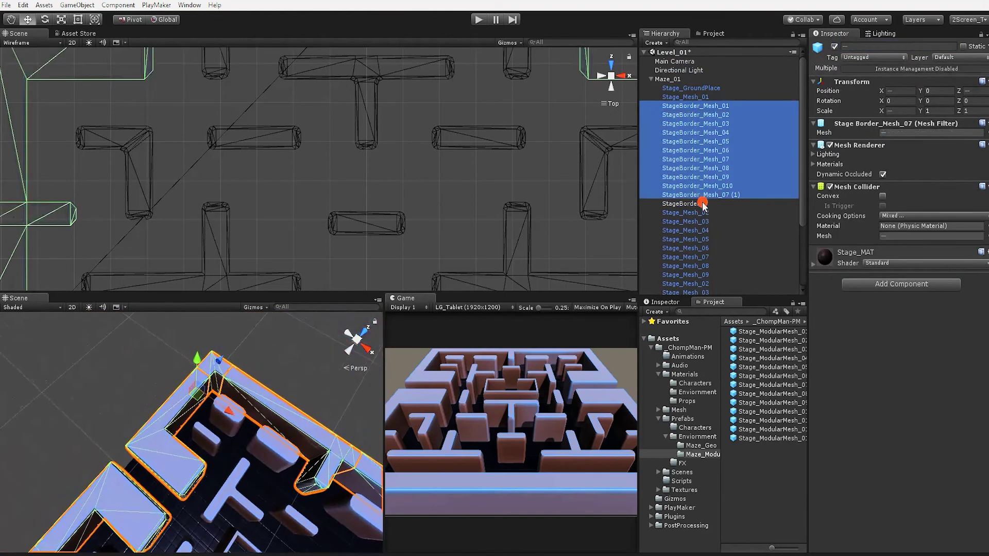
pyautogui.moveTo(694, 197); pyautogui.dragTo(696, 204)
pyautogui.click(658, 106)
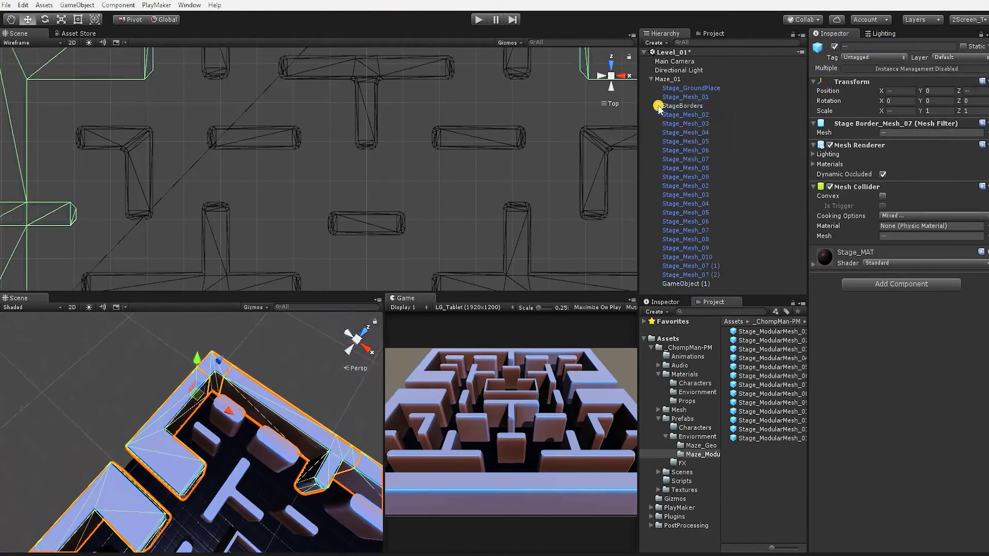
# Rename the remaining empty GameObject (1) under Maze_01 as Stage_Meshs.
pyautogui.click(690, 284)
pyautogui.write('sh')
pyautogui.press('Return')
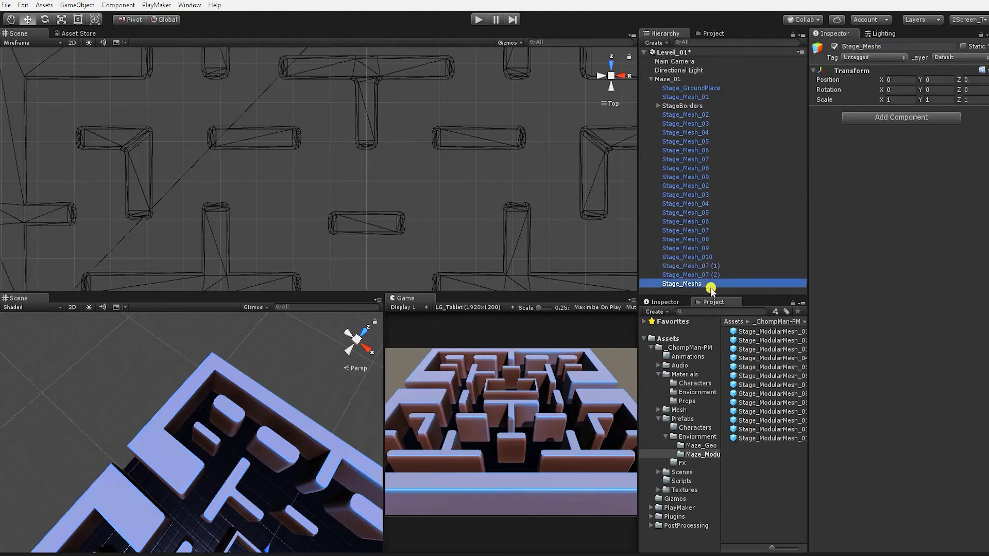
# Parent Stage_Mesh_01 and all the other Stage_Mesh objects under Stage_Meshs, collapse the group and clear the selection.
pyautogui.moveTo(679, 97); pyautogui.dragTo(685, 274)
pyautogui.click(680, 106)
pyautogui.keyDown('shift'); pyautogui.click(697, 266); pyautogui.keyUp('shift')
pyautogui.click(662, 105)
pyautogui.click(658, 106)
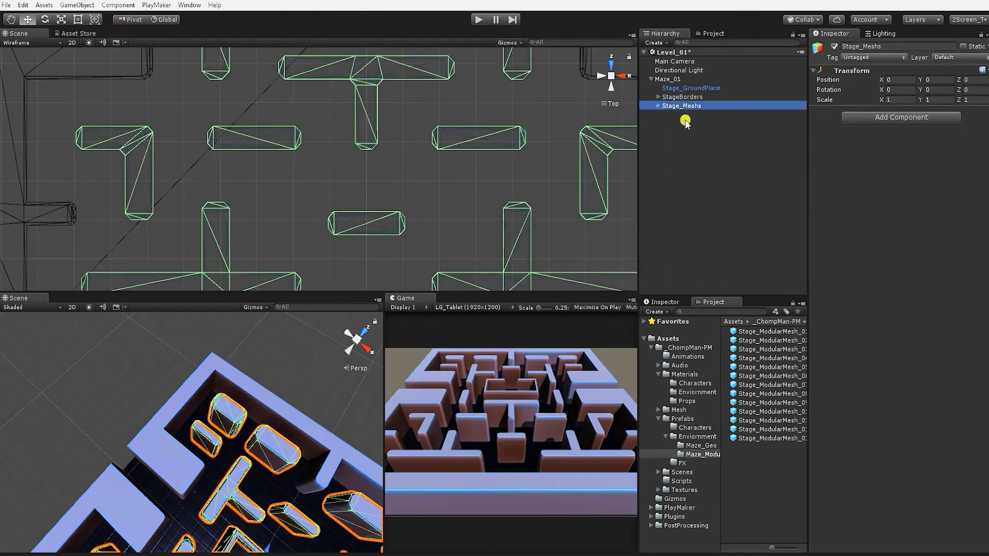
pyautogui.click(712, 124)
# Examine the whole maze layout in the perspective and top wireframe scene views.
pyautogui.keyDown('alt'); pyautogui.moveTo(341, 382); pyautogui.dragTo(232, 463); pyautogui.keyUp('alt')
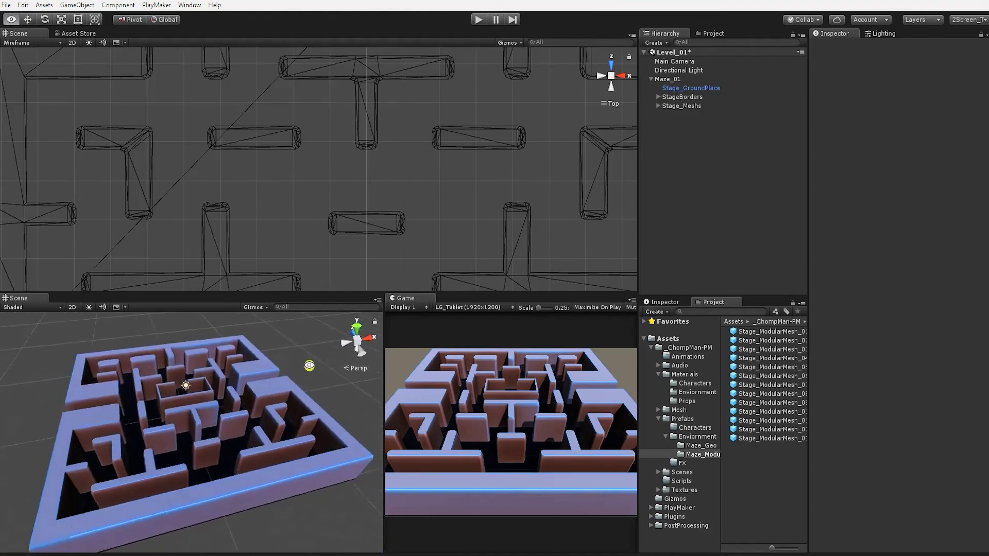
pyautogui.scroll(-5, 473, 194)
pyautogui.moveTo(285, 101); pyautogui.dragTo(289, 159, button='middle')
pyautogui.scroll(-6, 289, 159)
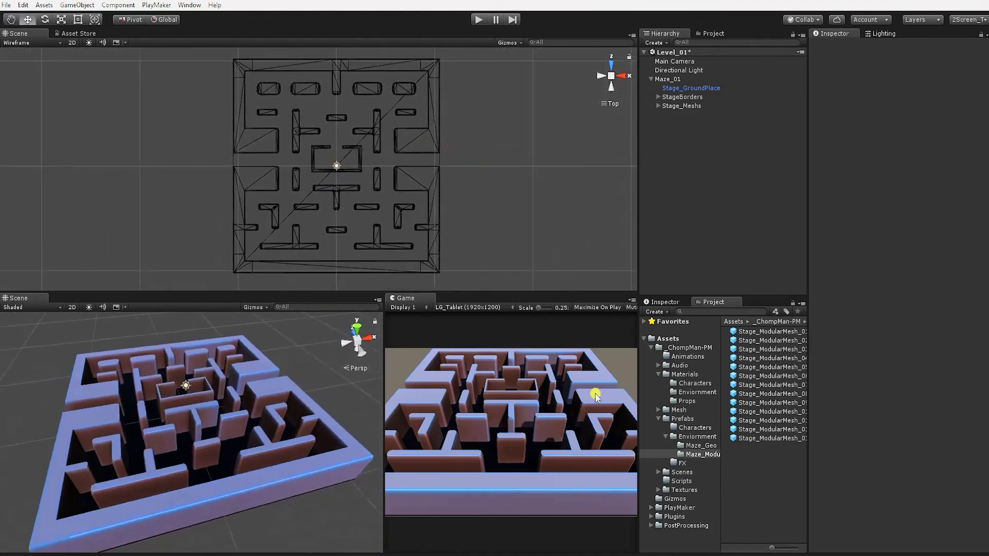
pyautogui.keyDown('alt'); pyautogui.moveTo(312, 405); pyautogui.dragTo(218, 497); pyautogui.keyUp('alt')
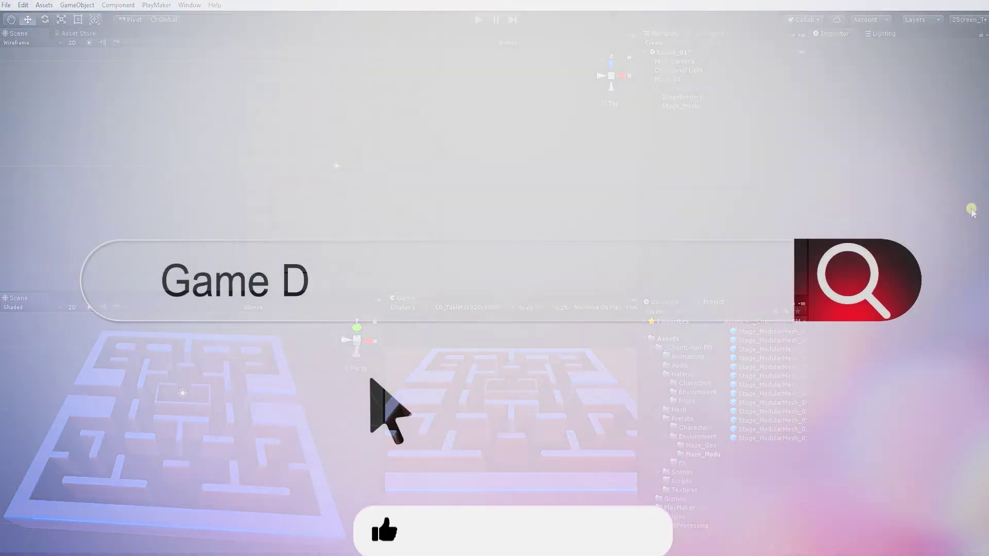